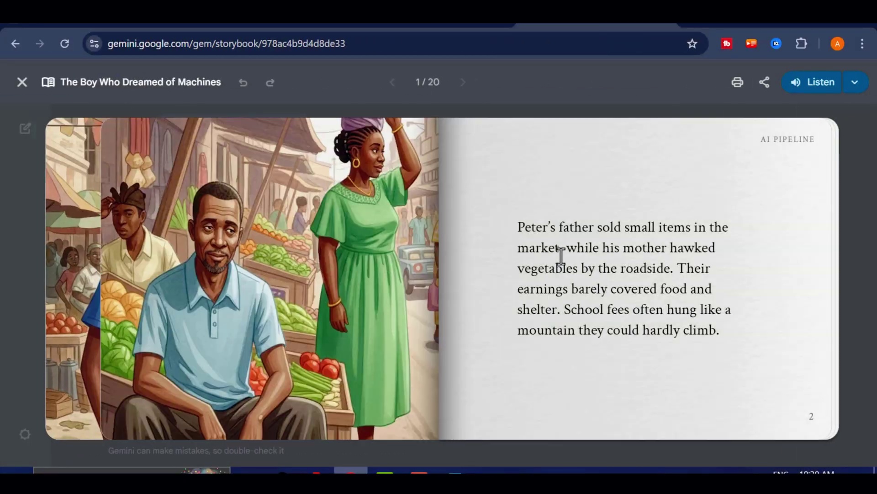
- Turn the storybook forward through its early pages and zoom the browser out to 80%
{"action": "left_click", "coordinate": [561, 256]}
{"action": "left_click", "coordinate": [561, 256]}
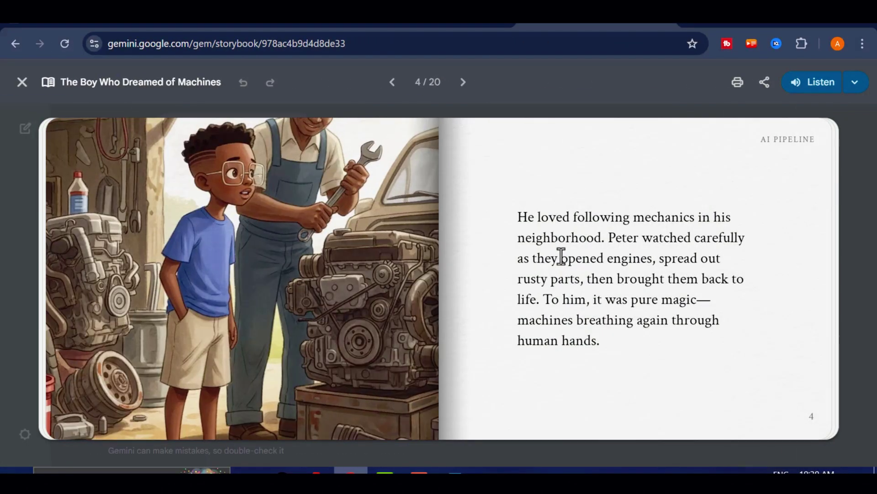
{"action": "left_click", "coordinate": [561, 256]}
{"action": "left_click", "coordinate": [592, 264]}
{"action": "left_click", "coordinate": [594, 261]}
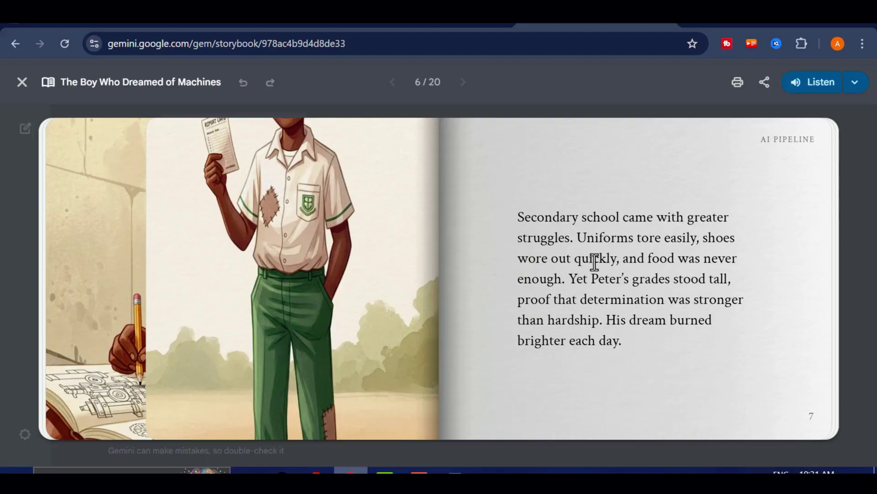
{"action": "left_click", "coordinate": [606, 257]}
{"action": "left_click", "coordinate": [605, 257]}
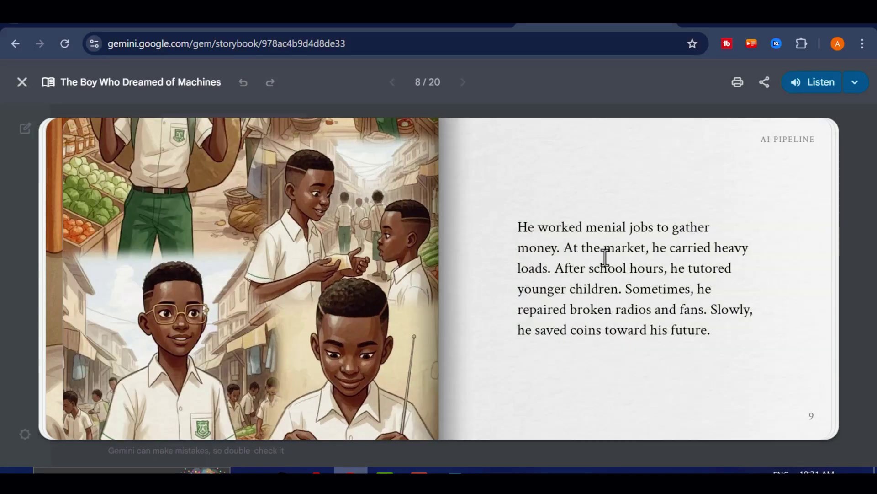
{"action": "key", "text": "ctrl+minus"}
{"action": "key", "text": "ctrl+minus"}
- Keep turning pages from page 10 to the final page, 20 of 20
{"action": "left_click", "coordinate": [605, 257]}
{"action": "left_click", "coordinate": [605, 257]}
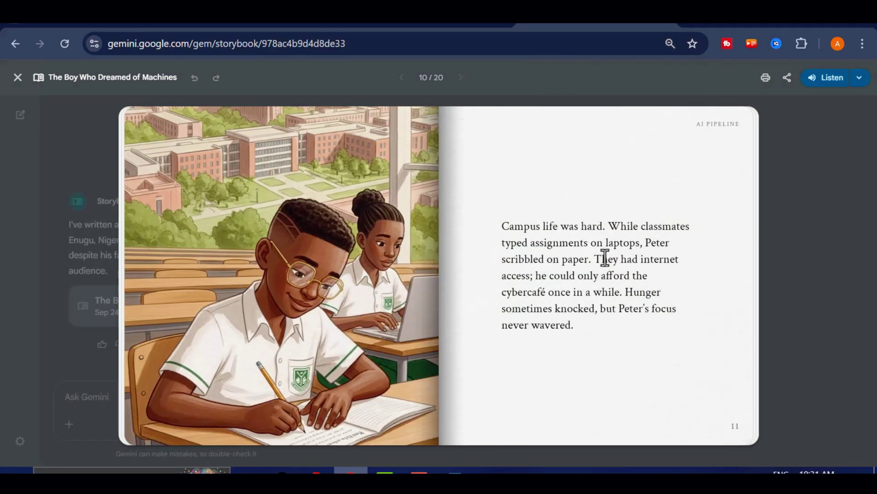
{"action": "left_click", "coordinate": [605, 257]}
{"action": "left_click", "coordinate": [605, 257]}
{"action": "left_click", "coordinate": [605, 257]}
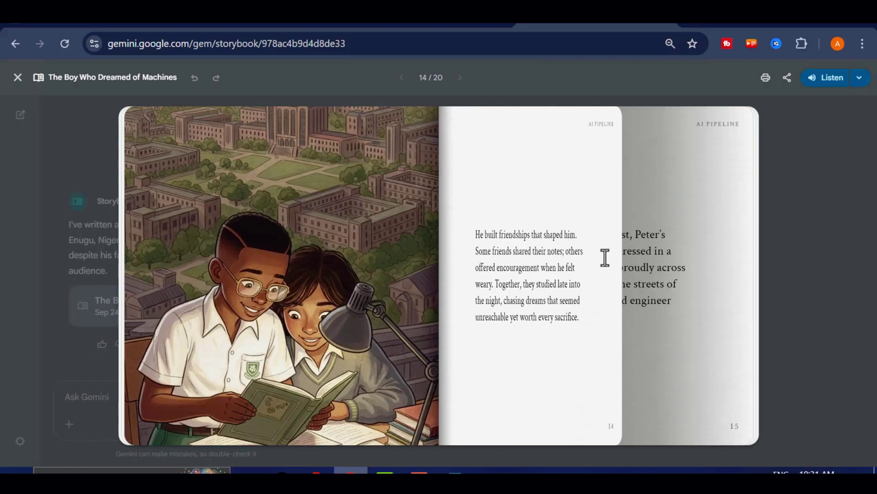
{"action": "left_click", "coordinate": [605, 257]}
{"action": "left_click", "coordinate": [605, 257]}
{"action": "left_click", "coordinate": [605, 257]}
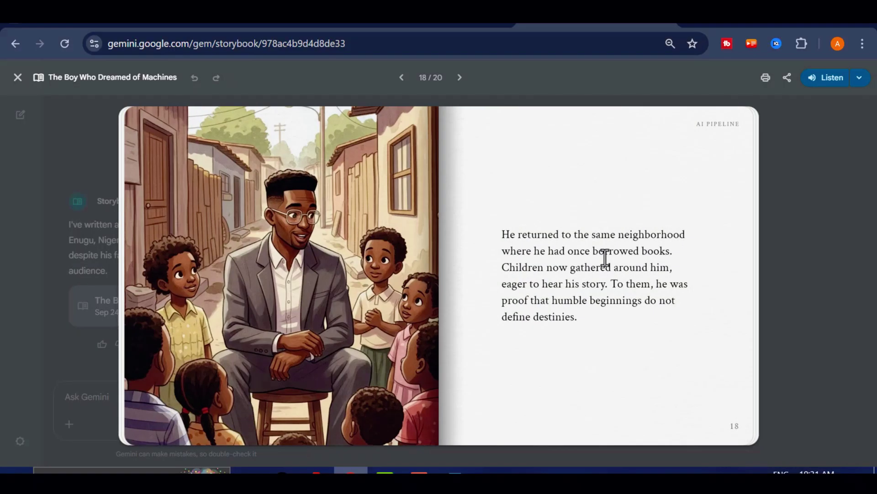
{"action": "left_click", "coordinate": [605, 256]}
{"action": "left_click", "coordinate": [605, 257]}
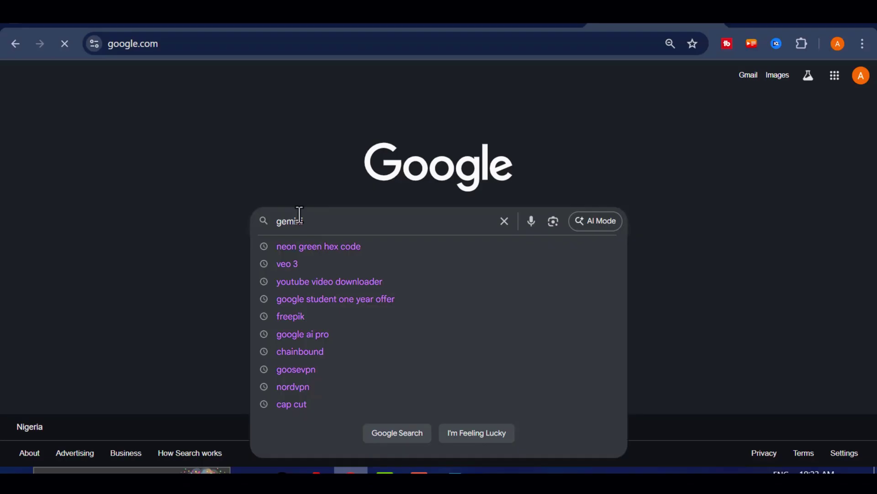
- Search Google for 'gemini' and follow the Google Gemini result to gemini.google.com
{"action": "type", "text": "ni"}
{"action": "key", "text": "Return"}
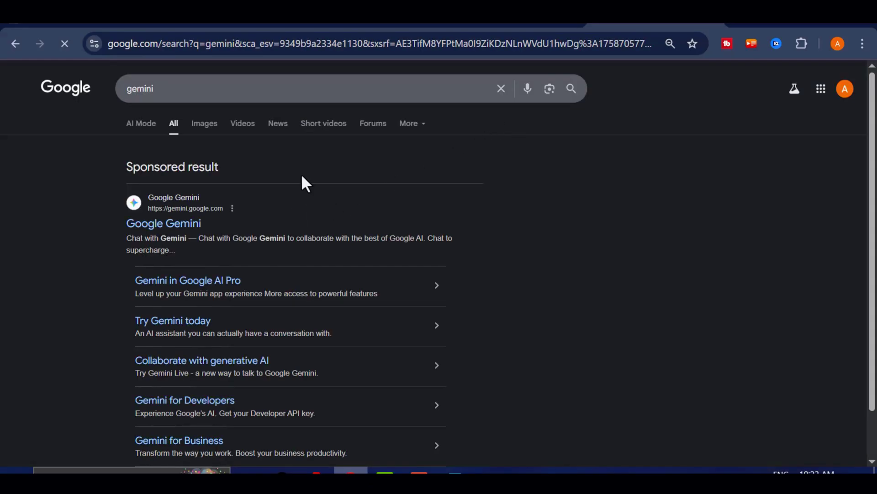
{"action": "scroll", "coordinate": [199, 221], "scroll_direction": "down", "scroll_amount": 8}
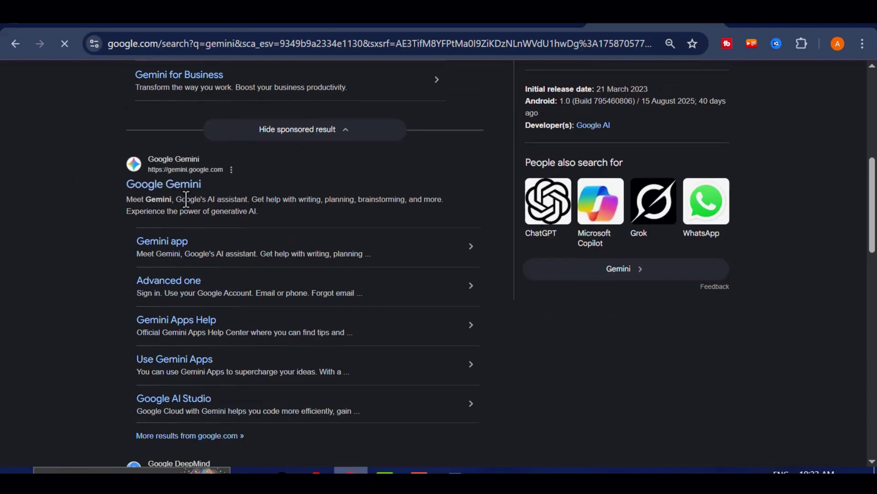
{"action": "left_click", "coordinate": [194, 186]}
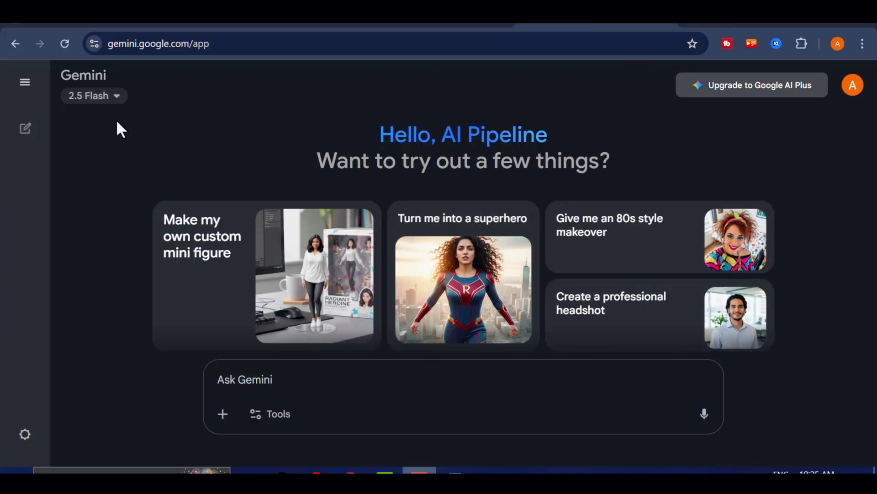
- Keep the 2.5 Flash model and open the Storybook gem from the sidebar's Gems list
{"action": "left_click", "coordinate": [118, 97]}
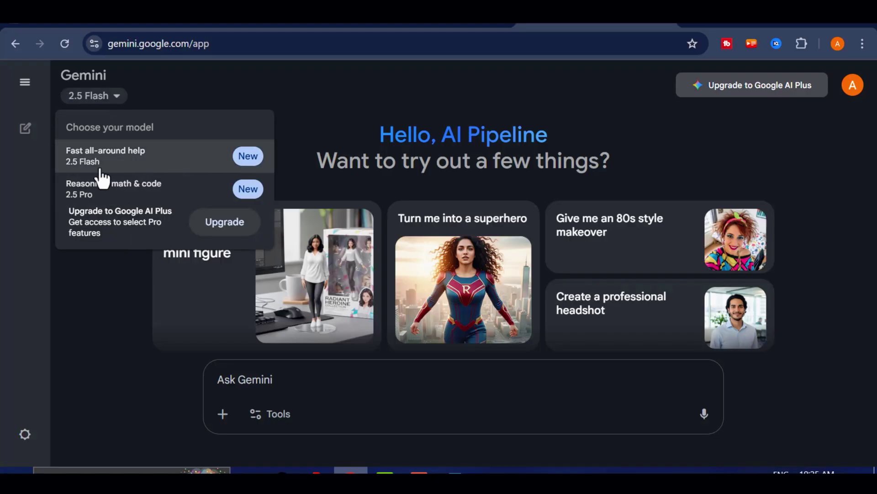
{"action": "left_click", "coordinate": [173, 157]}
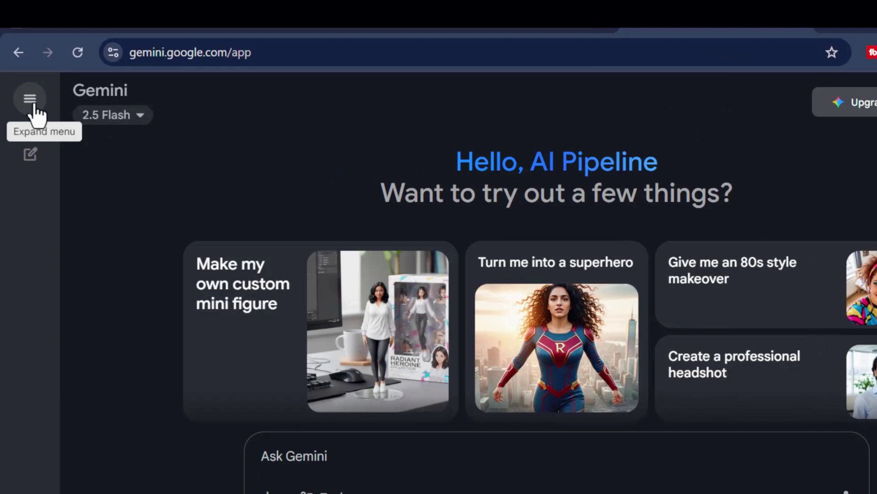
{"action": "left_click", "coordinate": [28, 101]}
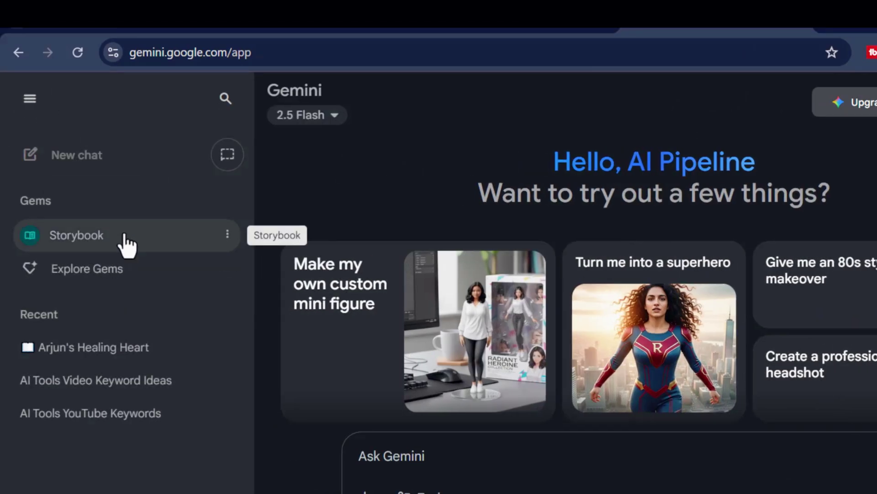
{"action": "left_click", "coordinate": [90, 237]}
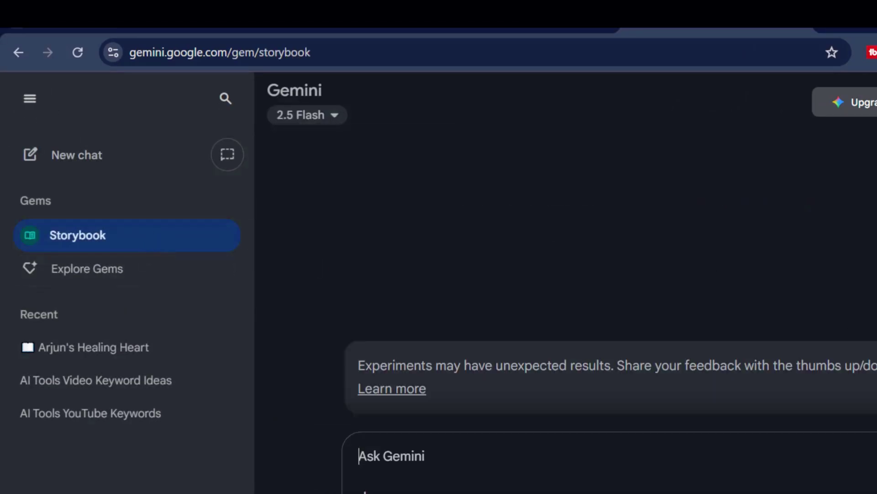
- Paste the 20-page story manuscript into the Ask Gemini box, review it, and submit it
{"action": "left_click", "coordinate": [25, 82]}
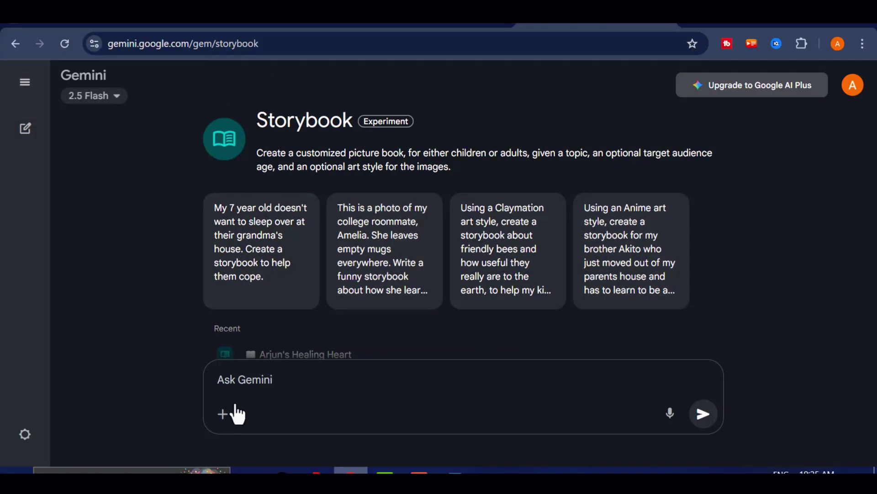
{"action": "left_click", "coordinate": [253, 380]}
{"action": "right_click", "coordinate": [252, 379]}
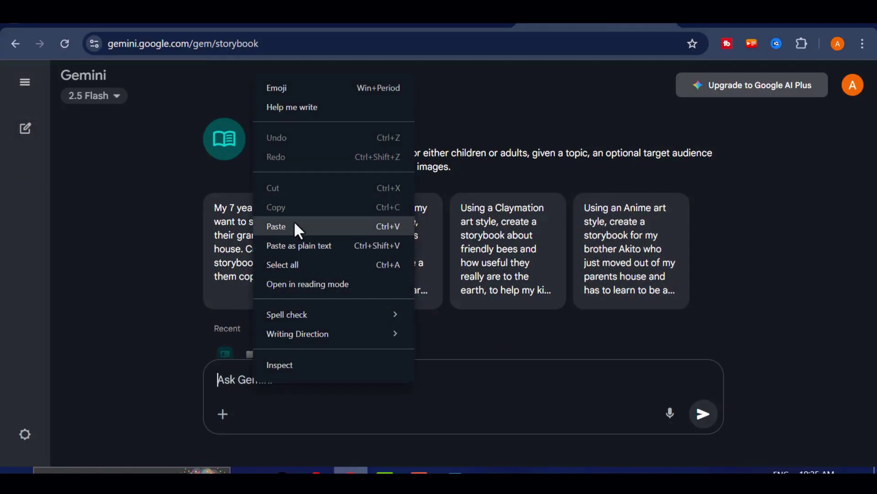
{"action": "left_click", "coordinate": [296, 229]}
{"action": "scroll", "coordinate": [473, 302], "scroll_direction": "up", "scroll_amount": 5}
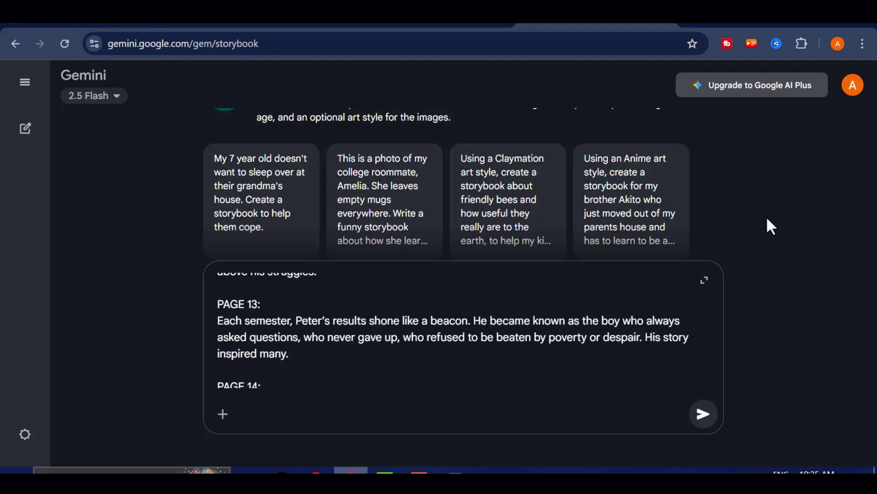
{"action": "scroll", "coordinate": [509, 320], "scroll_direction": "down", "scroll_amount": 12}
{"action": "scroll", "coordinate": [511, 342], "scroll_direction": "up", "scroll_amount": 20}
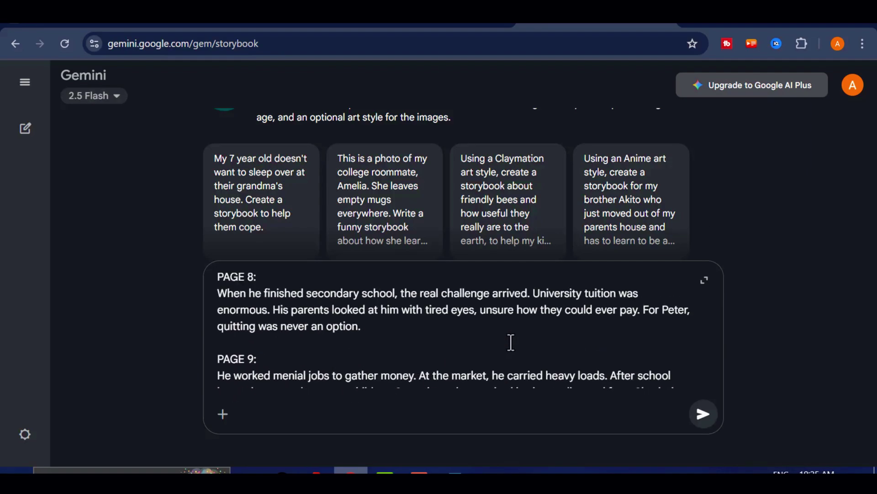
{"action": "scroll", "coordinate": [511, 342], "scroll_direction": "up", "scroll_amount": 10}
{"action": "scroll", "coordinate": [454, 297], "scroll_direction": "down", "scroll_amount": 15}
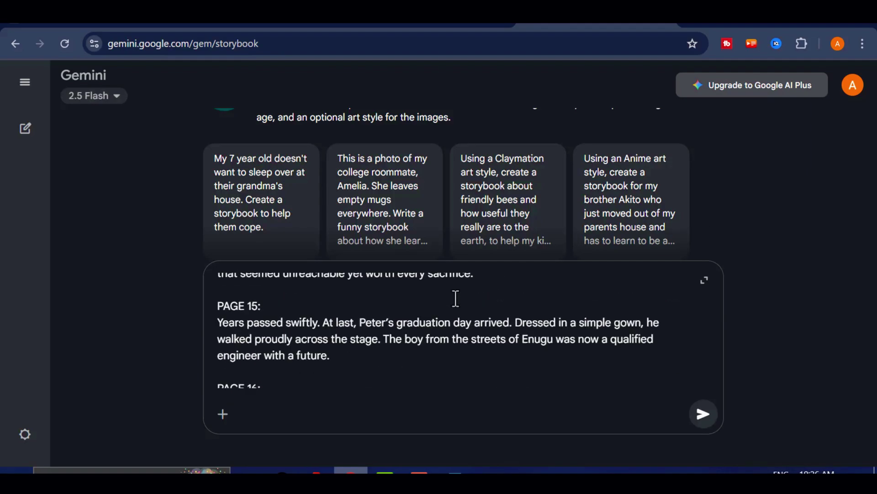
{"action": "scroll", "coordinate": [456, 299], "scroll_direction": "down", "scroll_amount": 6}
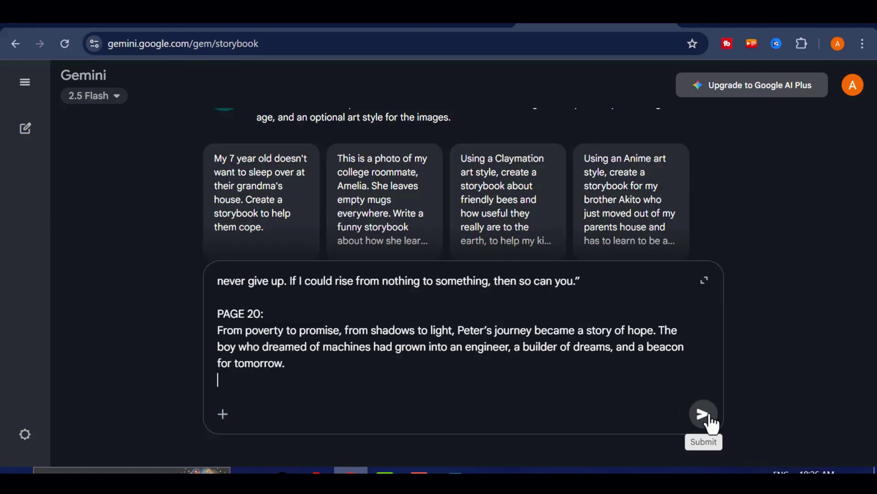
{"action": "left_click", "coordinate": [706, 416]}
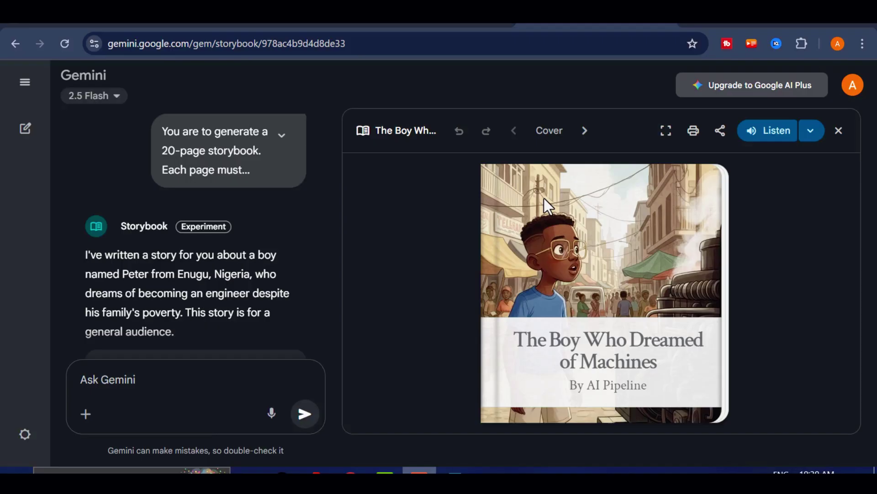
- Show the storybook full-screen and turn from the cover through page 9
{"action": "left_click", "coordinate": [665, 130]}
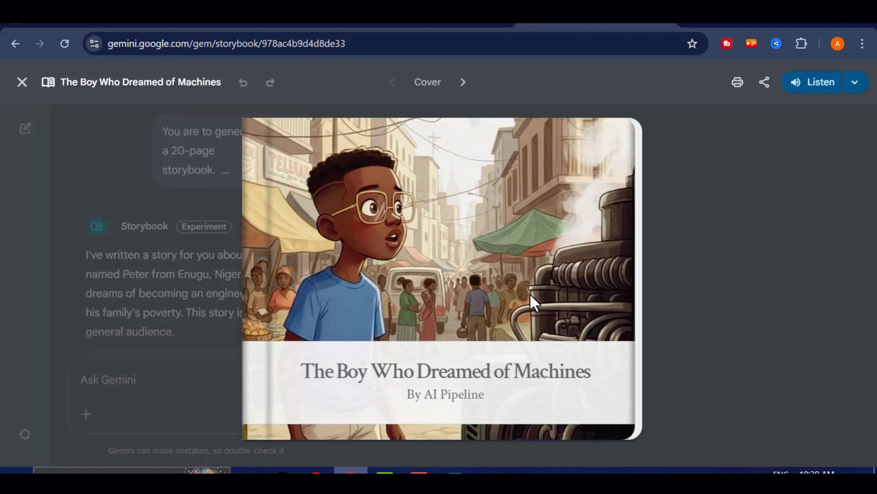
{"action": "left_click", "coordinate": [525, 270]}
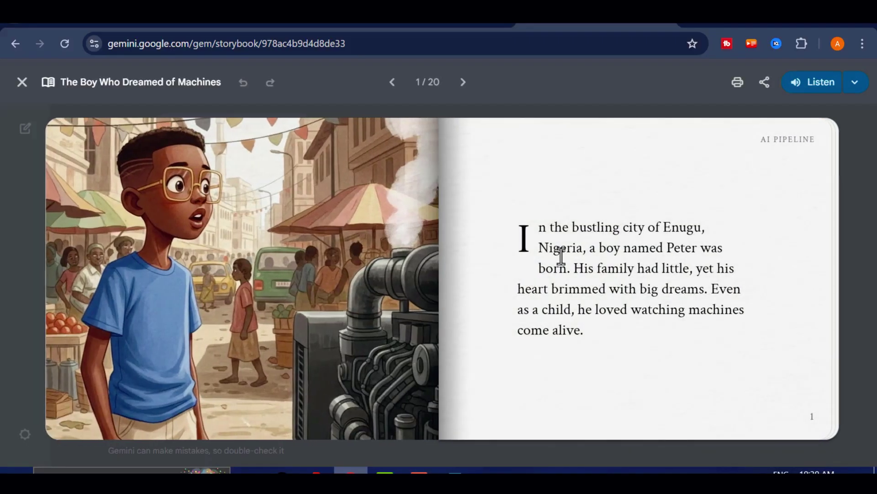
{"action": "left_click", "coordinate": [562, 256]}
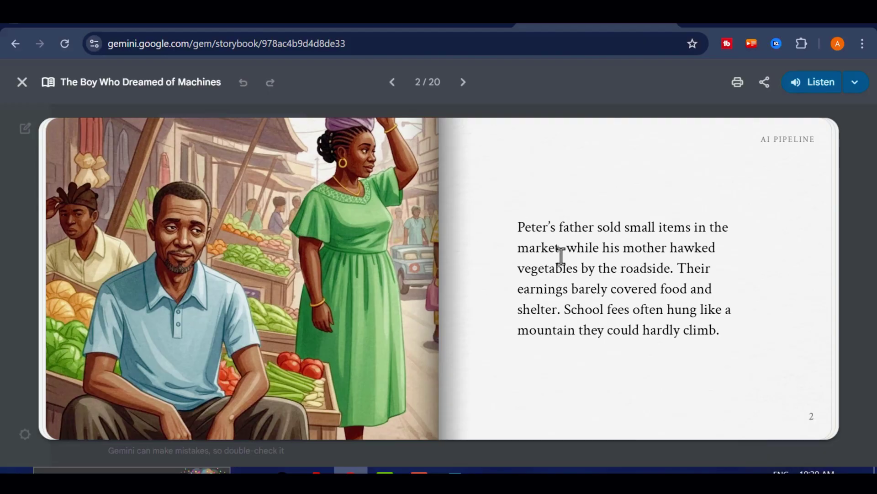
{"action": "left_click", "coordinate": [561, 256]}
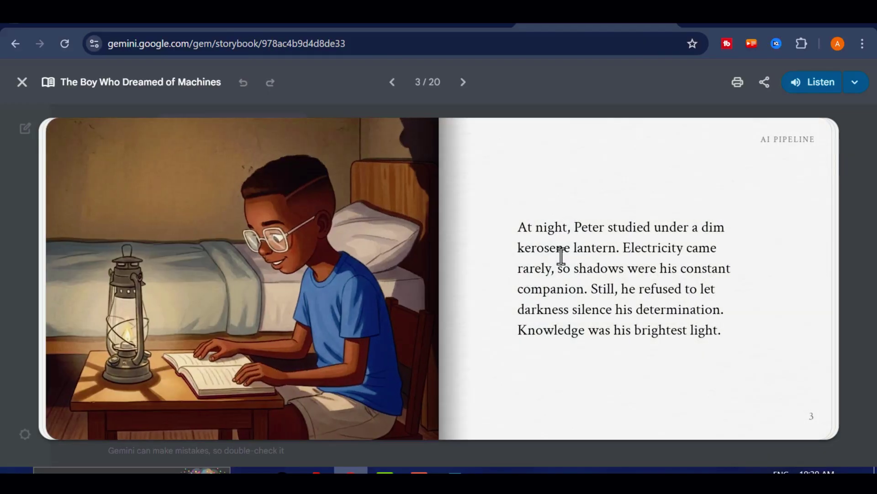
{"action": "left_click", "coordinate": [561, 256]}
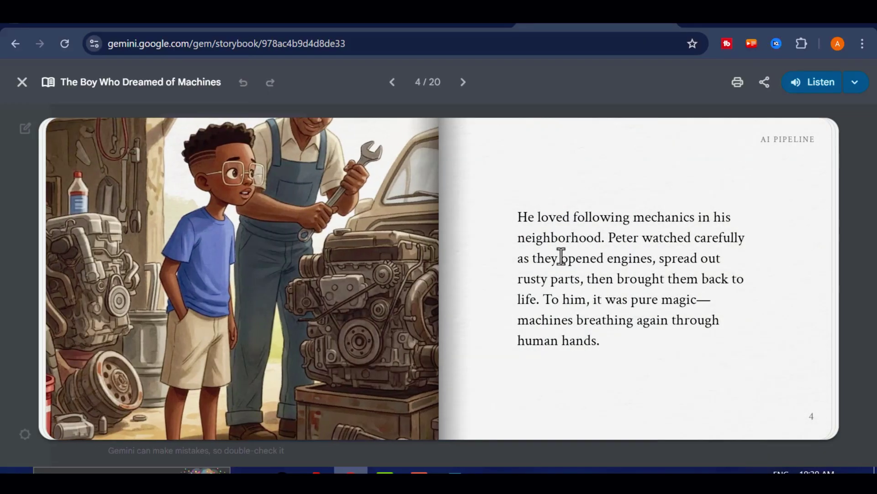
{"action": "left_click", "coordinate": [562, 256]}
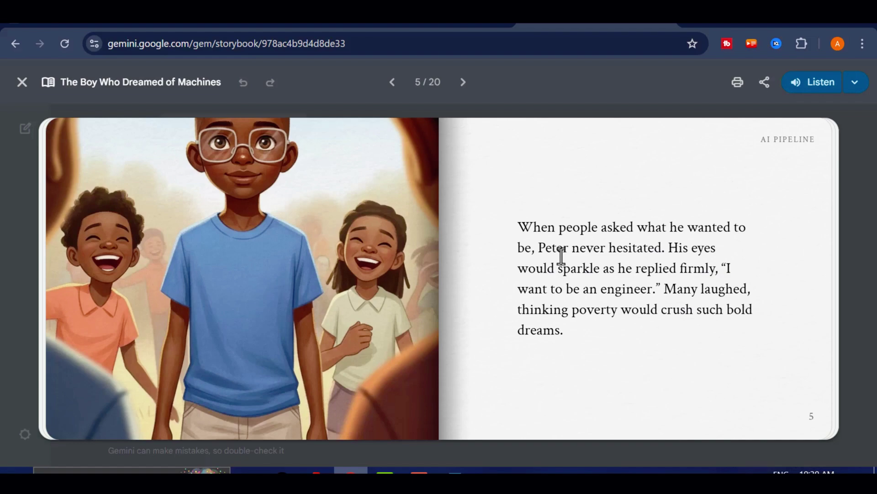
{"action": "left_click", "coordinate": [595, 262]}
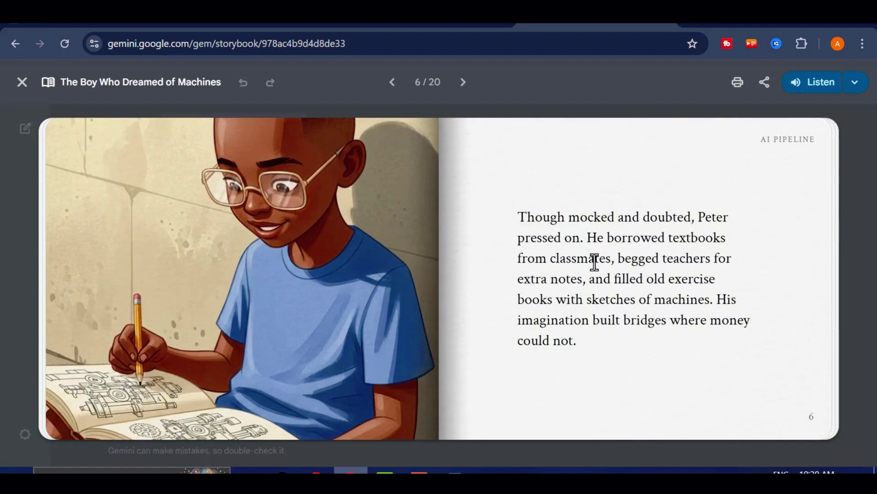
{"action": "left_click", "coordinate": [595, 261]}
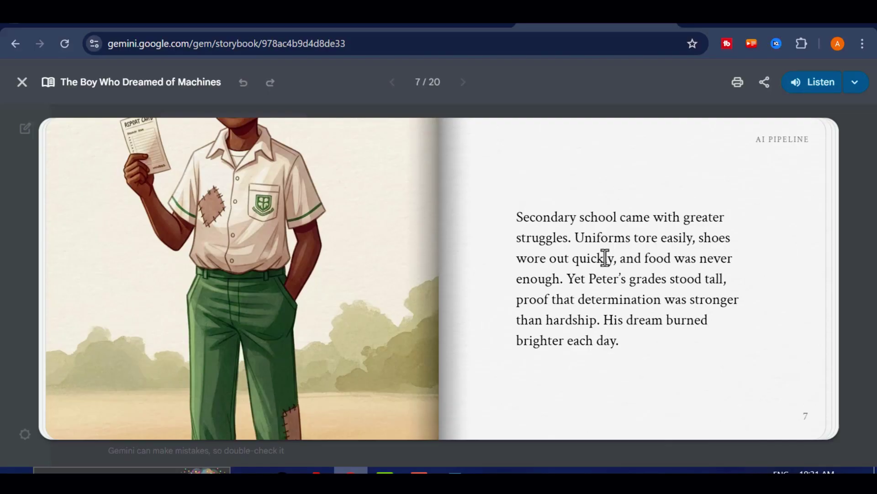
{"action": "left_click", "coordinate": [605, 257]}
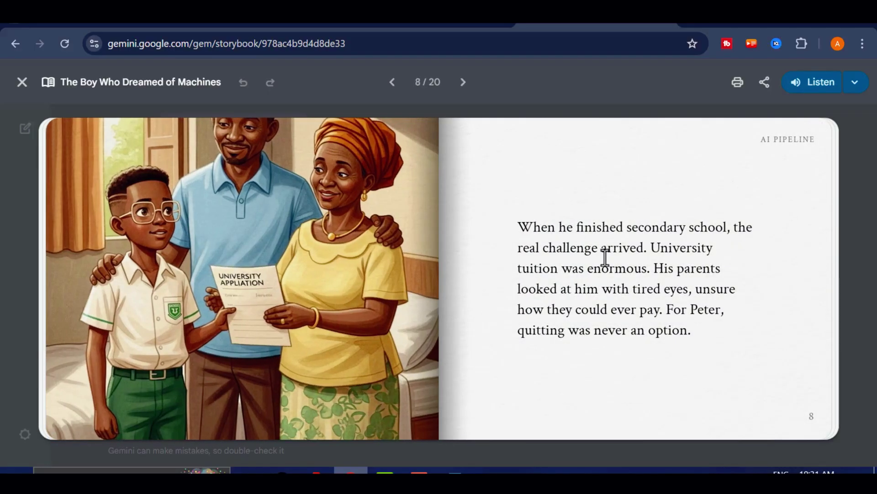
{"action": "left_click", "coordinate": [605, 258]}
- Zoom the page out to 80% and turn pages 10 through 20
{"action": "key", "text": "ctrl+minus"}
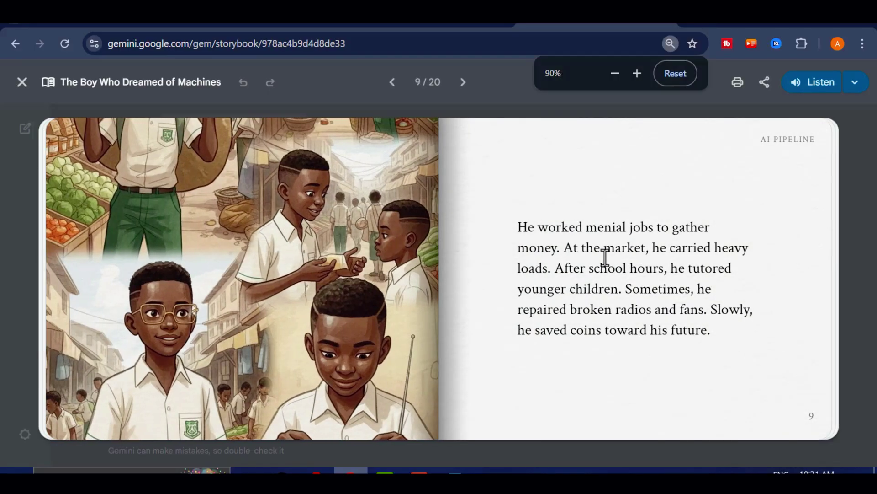
{"action": "left_click", "coordinate": [605, 258]}
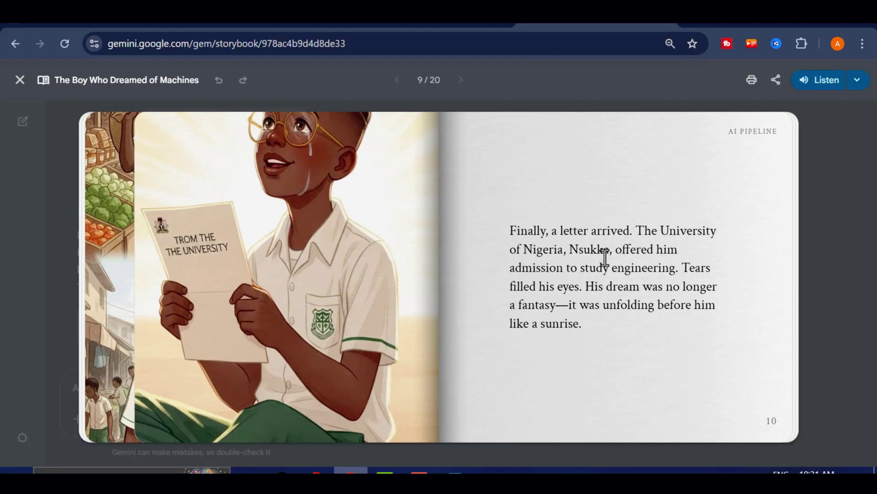
{"action": "key", "text": "ctrl+minus"}
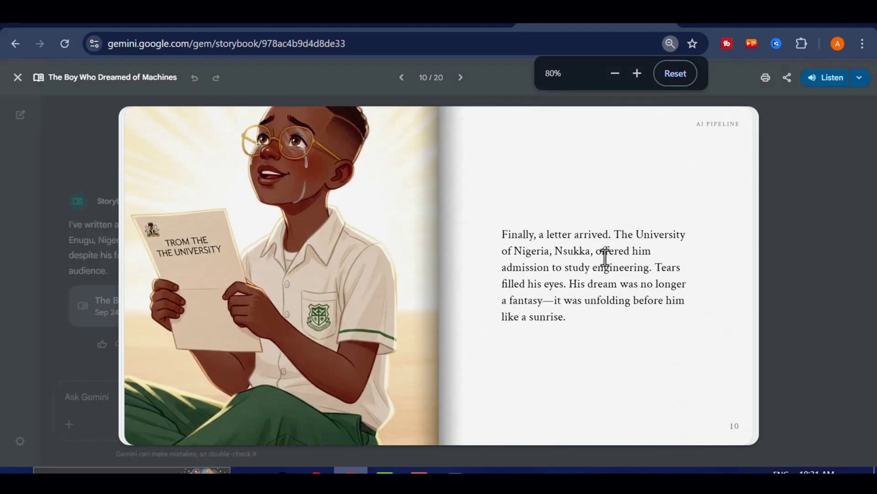
{"action": "left_click", "coordinate": [605, 257]}
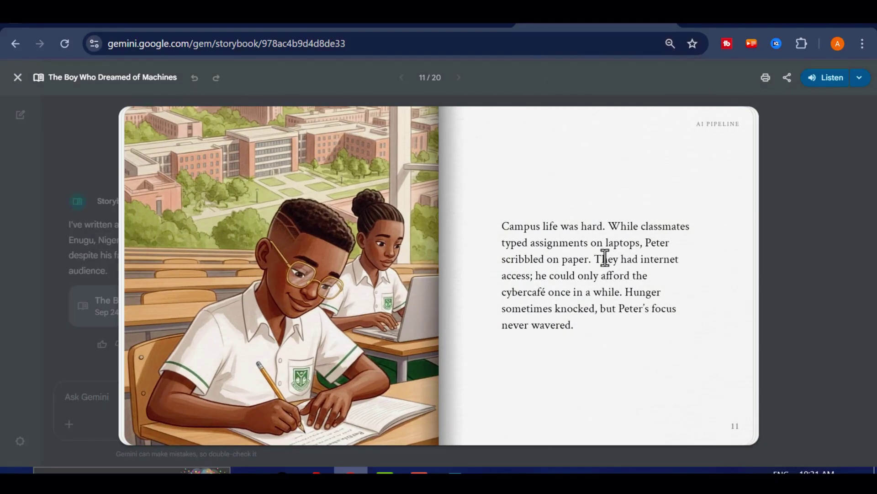
{"action": "left_click", "coordinate": [605, 257]}
{"action": "left_click", "coordinate": [605, 258]}
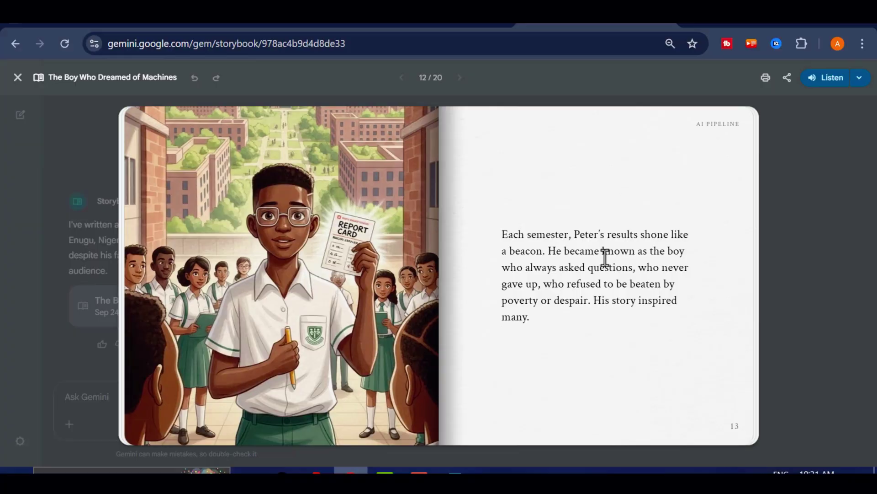
{"action": "left_click", "coordinate": [605, 257]}
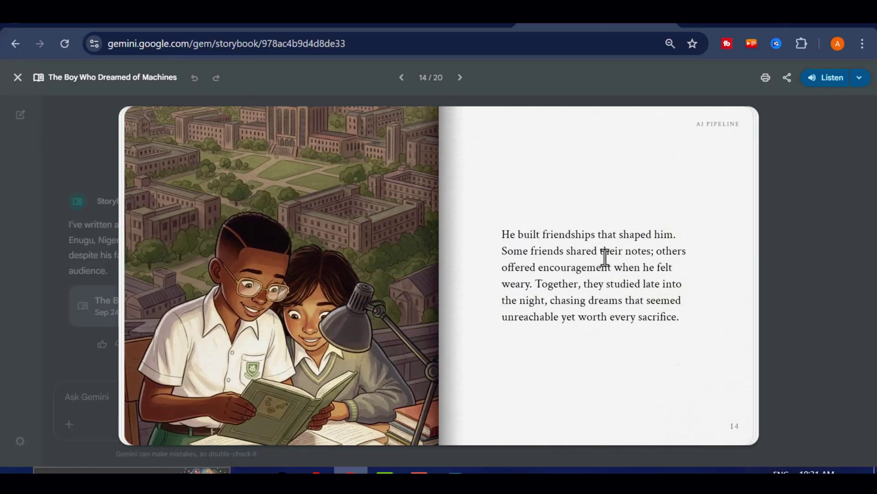
{"action": "left_click", "coordinate": [605, 257]}
{"action": "left_click", "coordinate": [605, 258]}
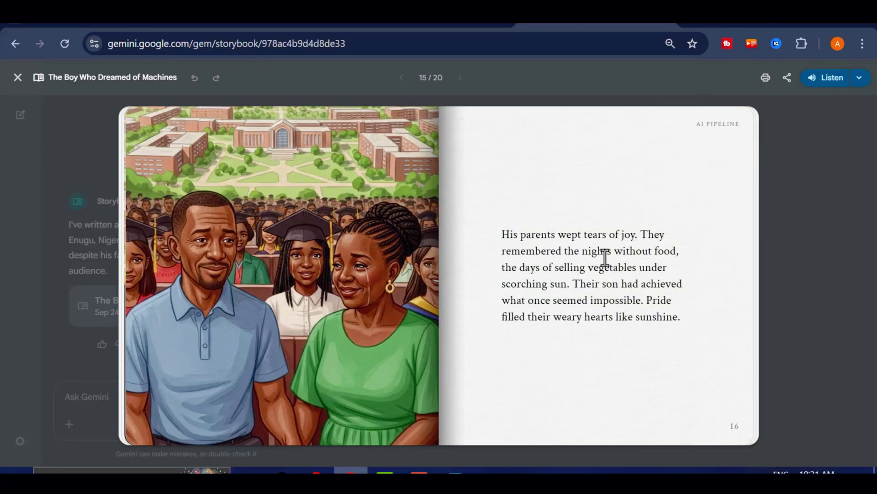
{"action": "left_click", "coordinate": [606, 257]}
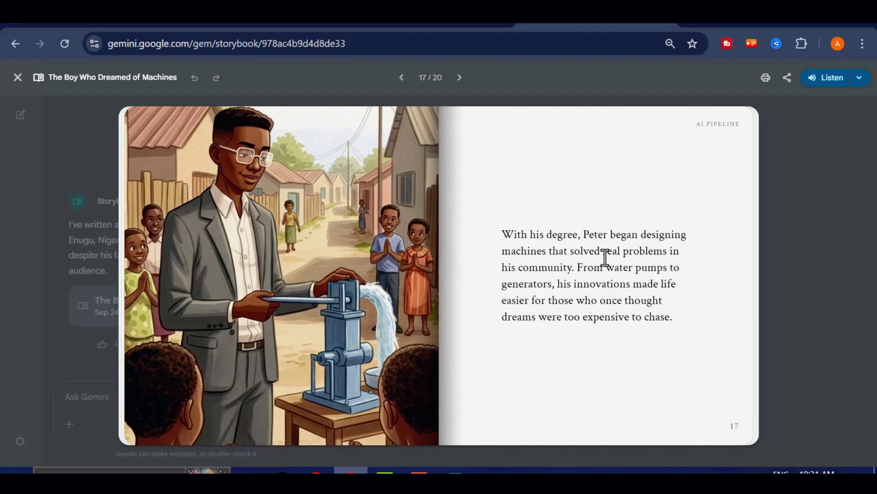
{"action": "left_click", "coordinate": [606, 257]}
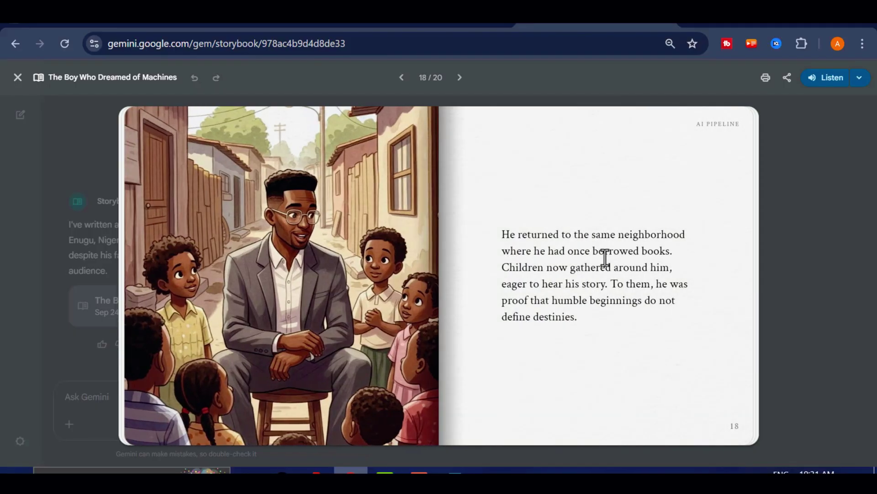
{"action": "left_click", "coordinate": [605, 258]}
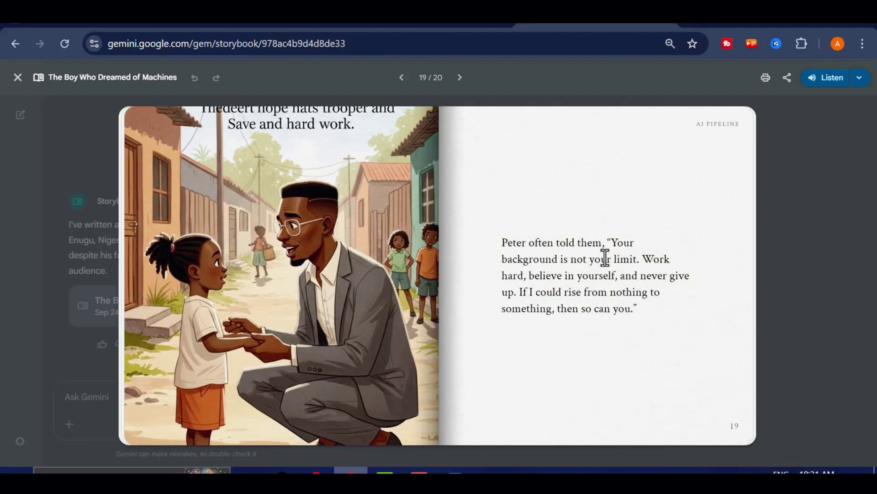
{"action": "left_click", "coordinate": [605, 258]}
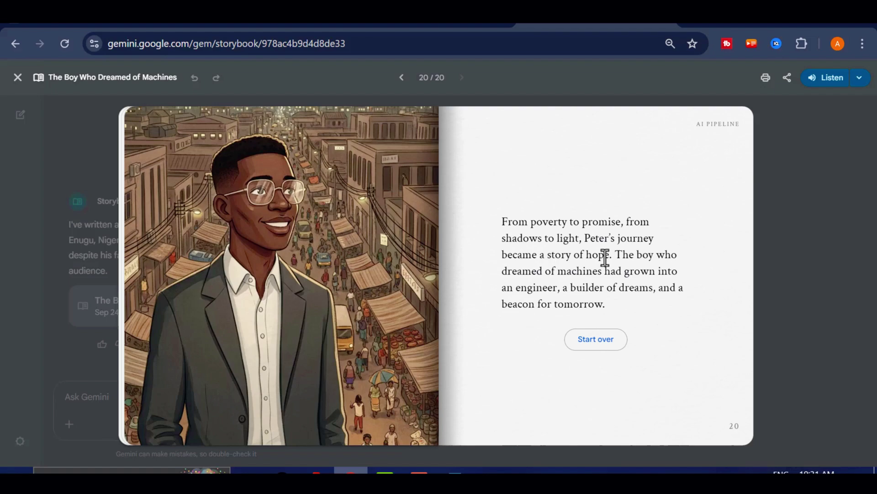
- Restart the book at its cover and let the narration read aloud up to page 11
{"action": "left_click", "coordinate": [750, 154]}
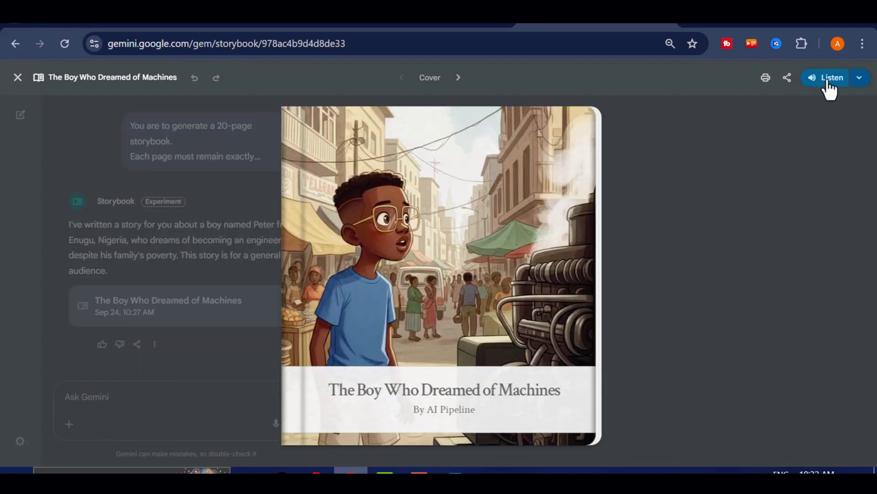
{"action": "left_click", "coordinate": [828, 82]}
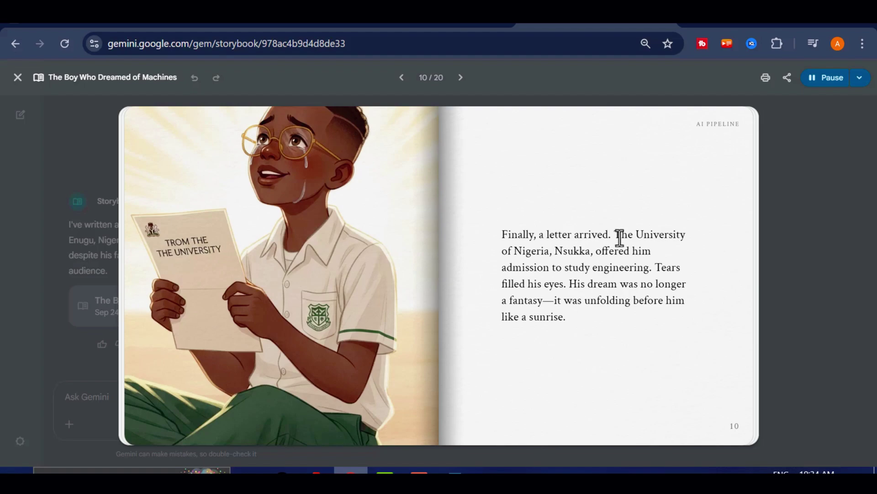
{"action": "left_click", "coordinate": [814, 85]}
{"action": "left_click", "coordinate": [814, 85]}
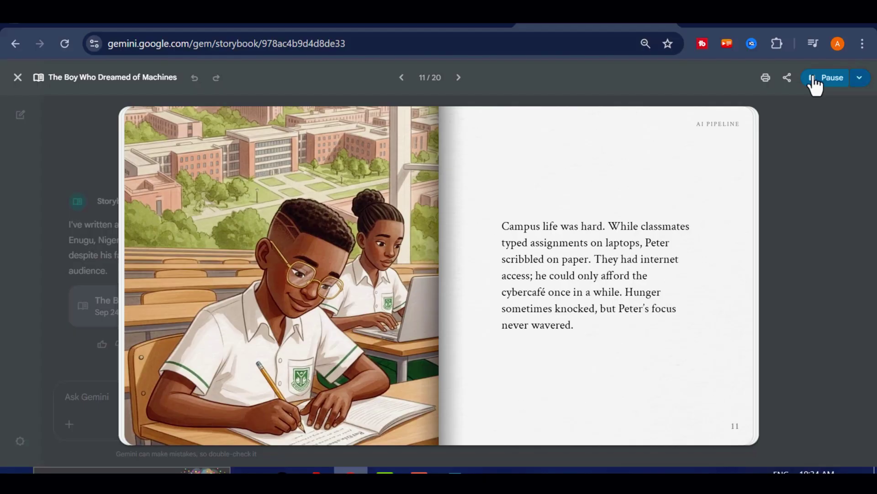
- Pause the narration and turn ahead to pages 12 and 13
{"action": "left_click", "coordinate": [813, 85]}
{"action": "left_click", "coordinate": [701, 256]}
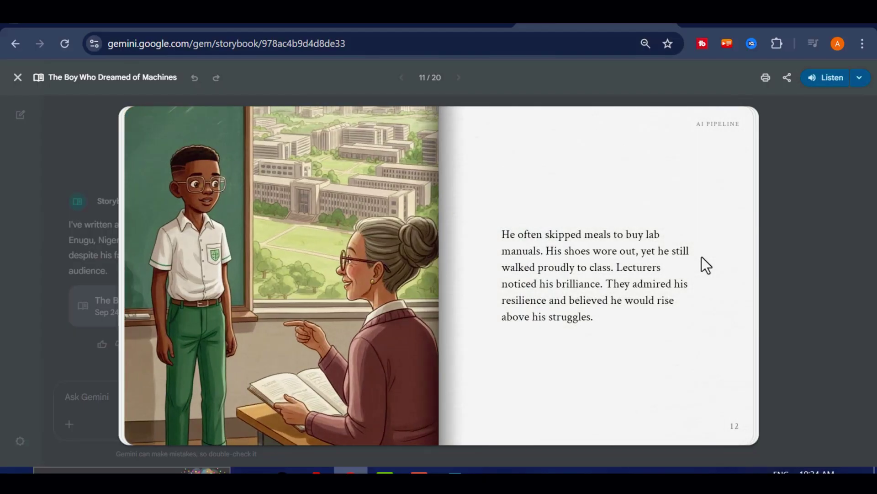
{"action": "left_click", "coordinate": [701, 256]}
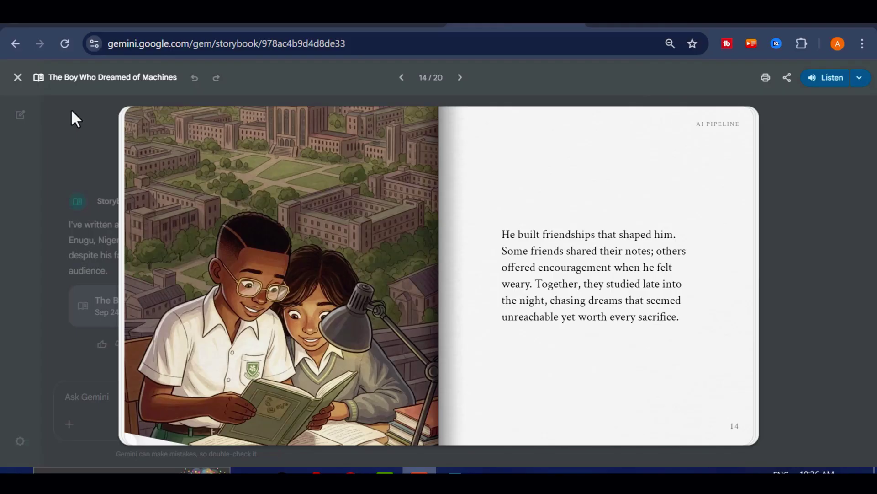
- Leave full screen and turn through pages 13 to the final page 20
{"action": "left_click", "coordinate": [17, 78]}
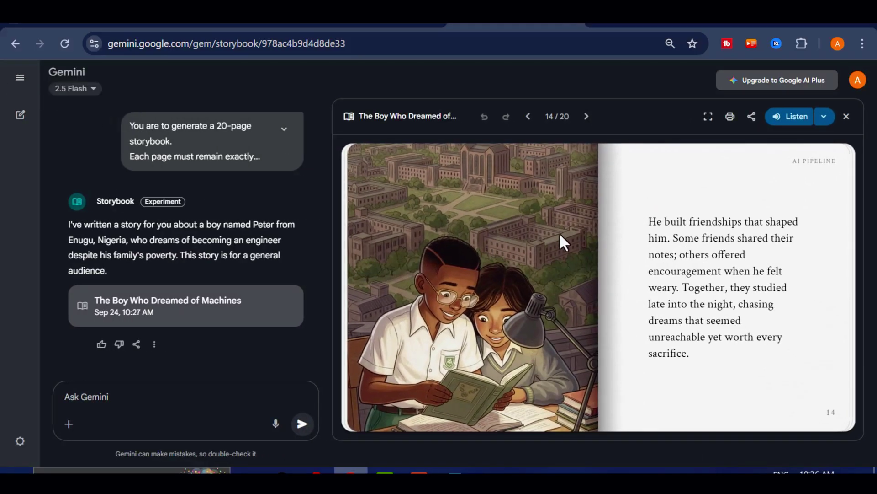
{"action": "left_click", "coordinate": [535, 257]}
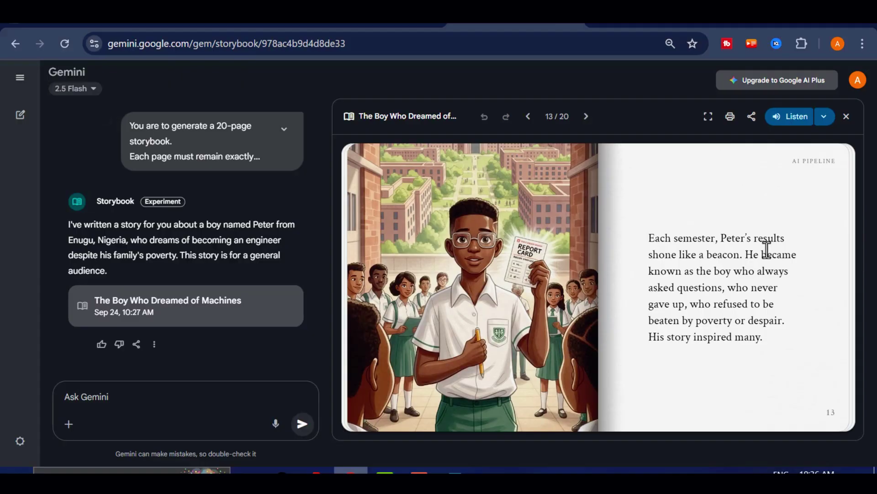
{"action": "left_click", "coordinate": [767, 250]}
{"action": "left_click", "coordinate": [767, 250]}
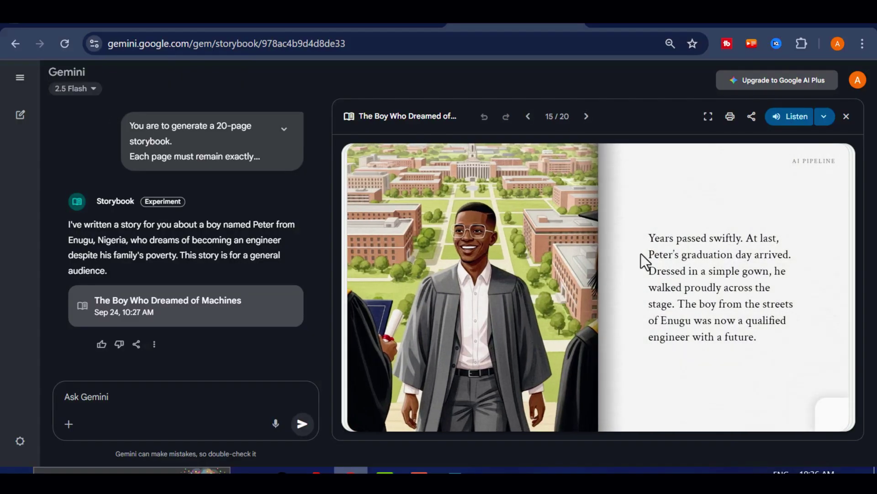
{"action": "left_click", "coordinate": [810, 347]}
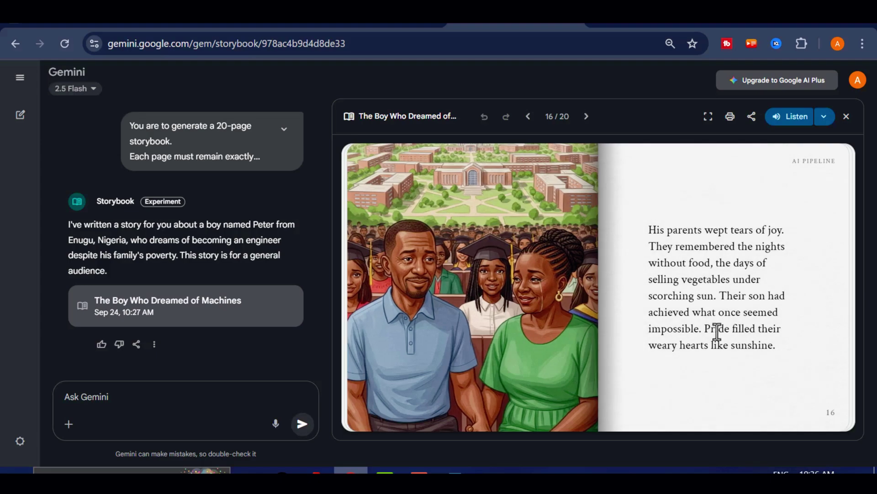
{"action": "left_click", "coordinate": [762, 262]}
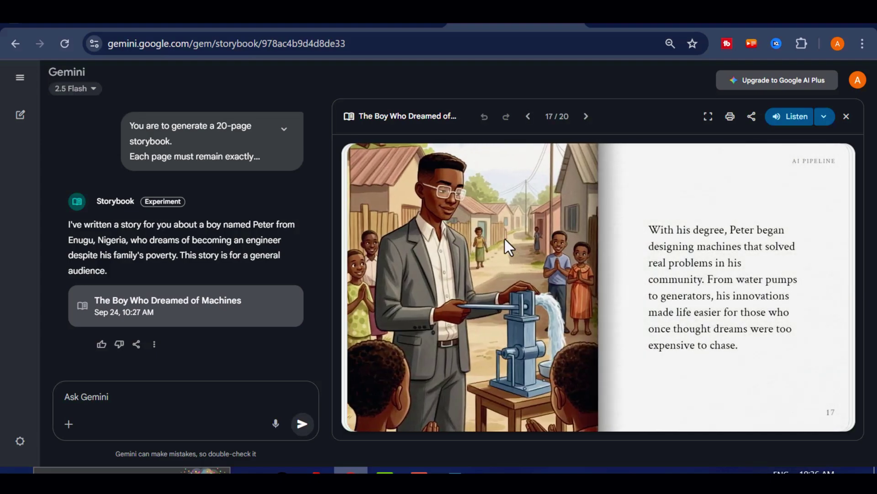
{"action": "left_click", "coordinate": [707, 239]}
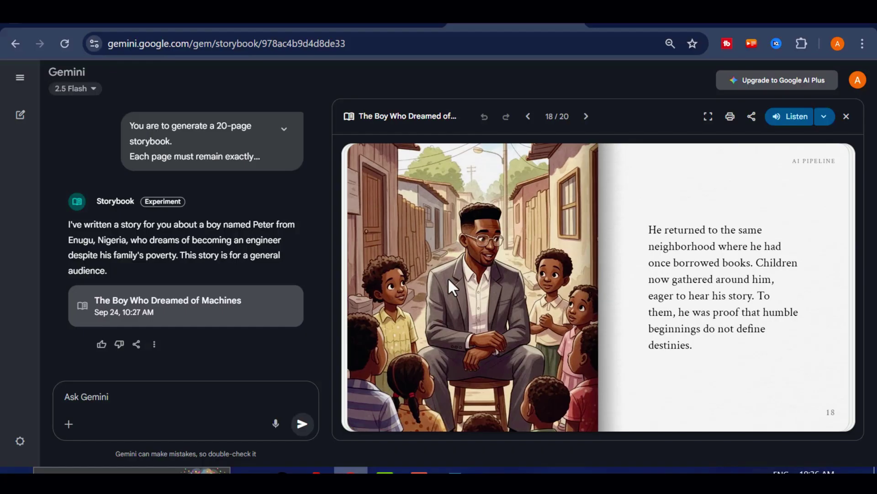
{"action": "left_click", "coordinate": [774, 240]}
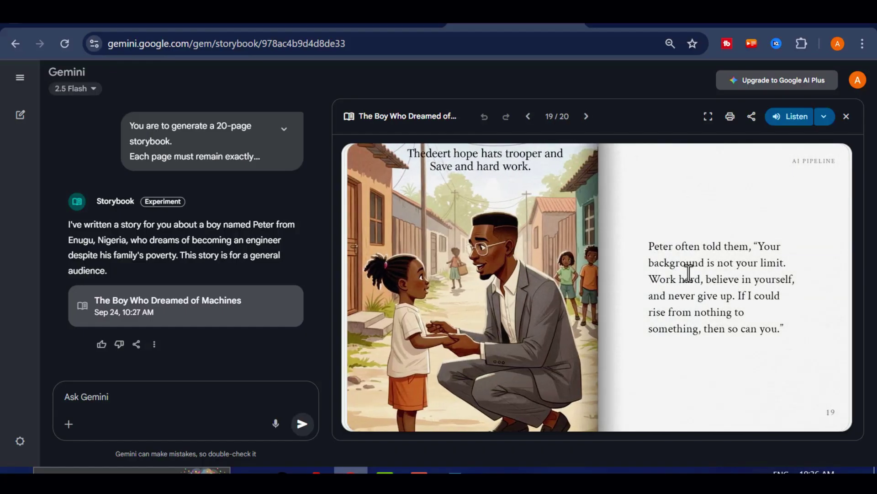
{"action": "left_click", "coordinate": [759, 226]}
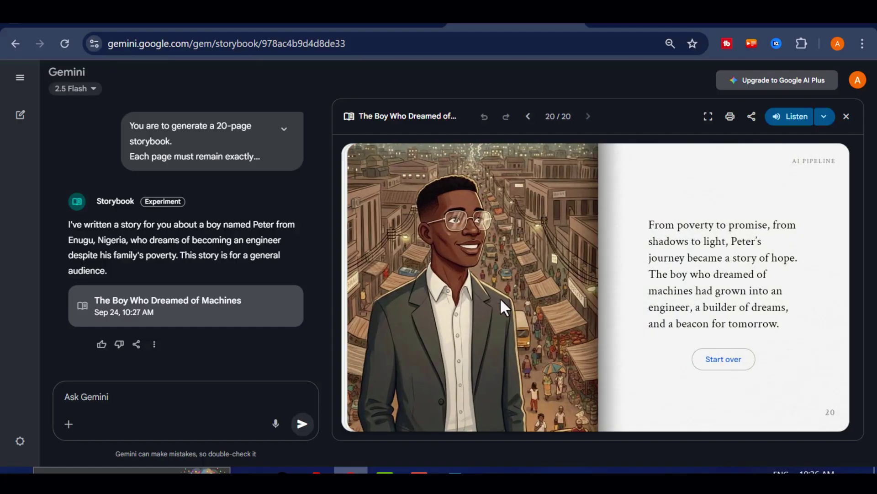
- Return the book to its cover and toggle the full-window view on and off
{"action": "left_click", "coordinate": [724, 359]}
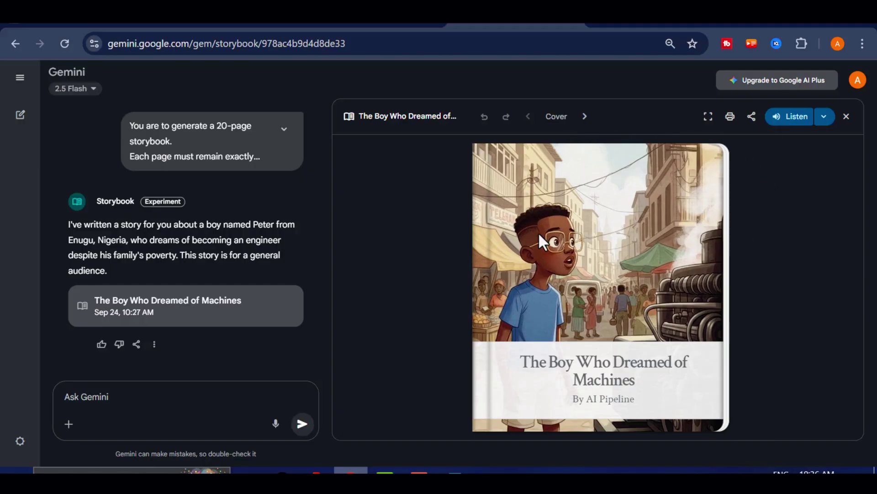
{"action": "key", "text": "f"}
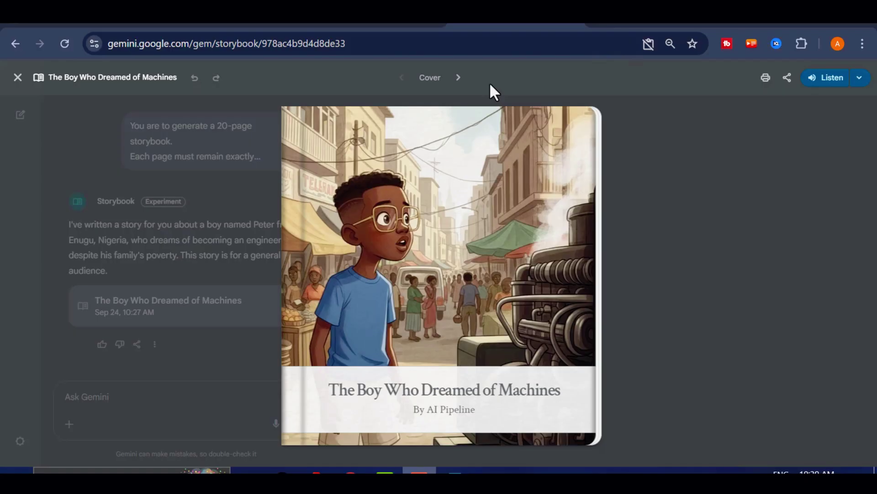
{"action": "left_click", "coordinate": [16, 82]}
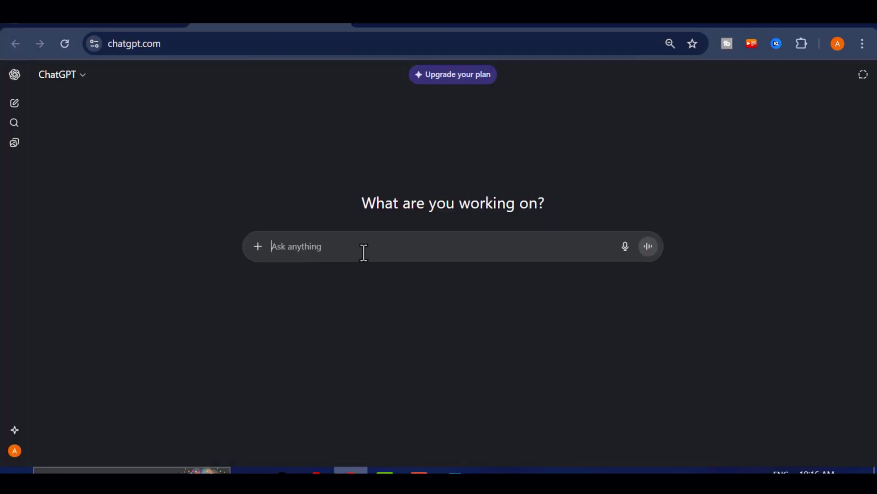
- Ask ChatGPT to help develop a story about Peter, a poor Enugu boy who becomes an engineer
{"action": "type", "text": "help me develop"}
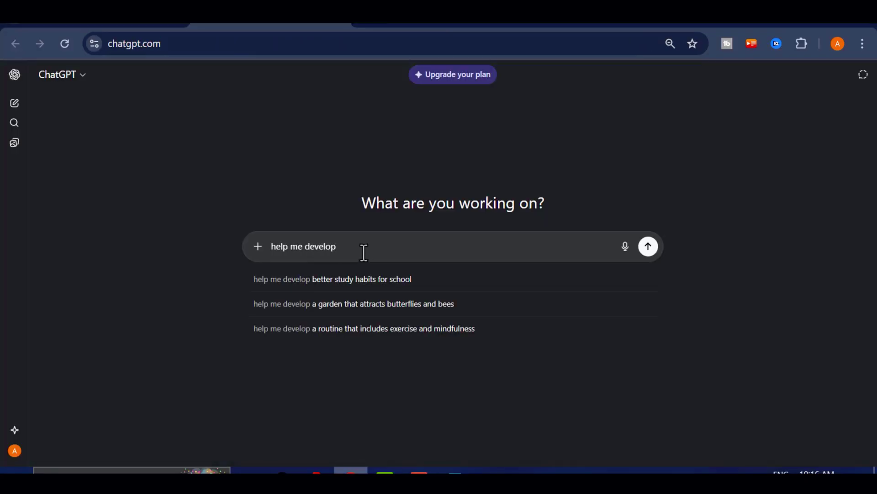
{"action": "key", "text": "ctrl+a"}
{"action": "key", "text": "BackSpace"}
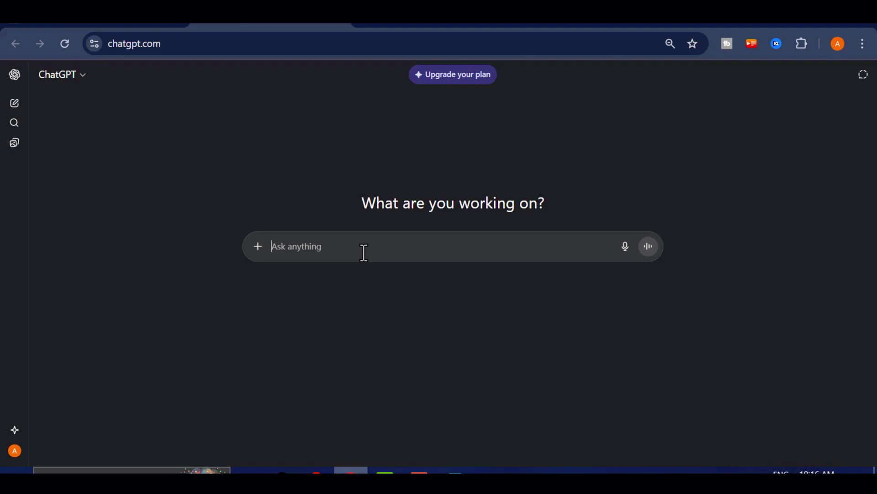
{"action": "type", "text": "help me develop a story about a bo"}
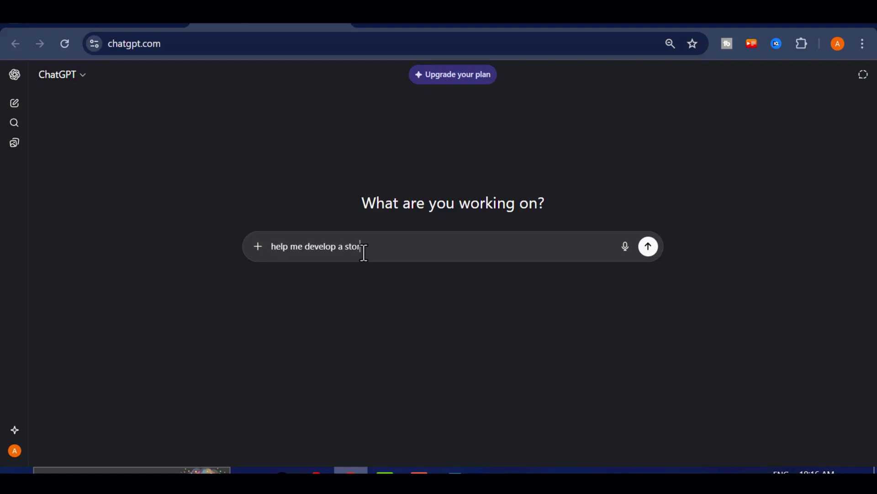
{"action": "type", "text": "y called peter. who was fr"}
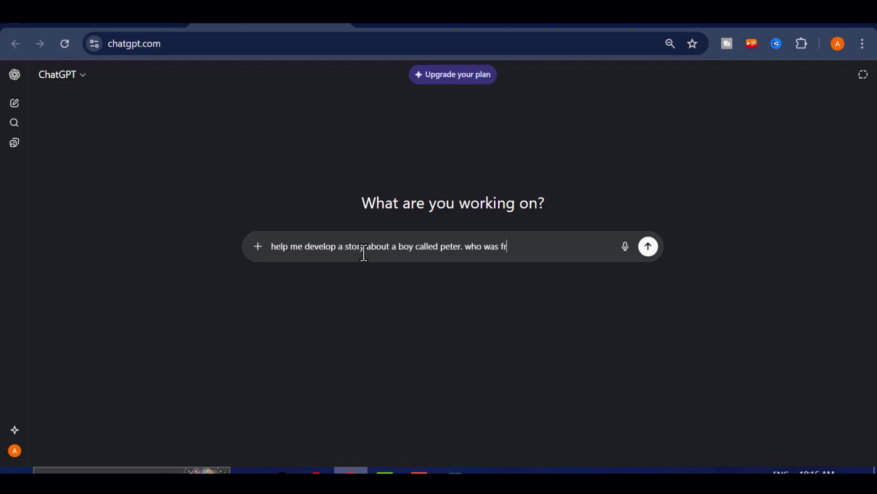
{"action": "type", "text": "om a poor background in Enugu"}
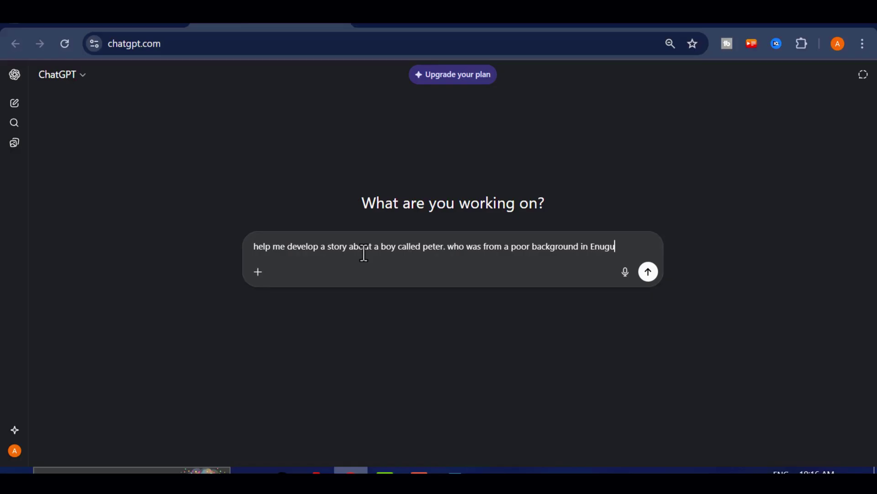
{"action": "type", "text": " nigeria. he had always wanted to b"}
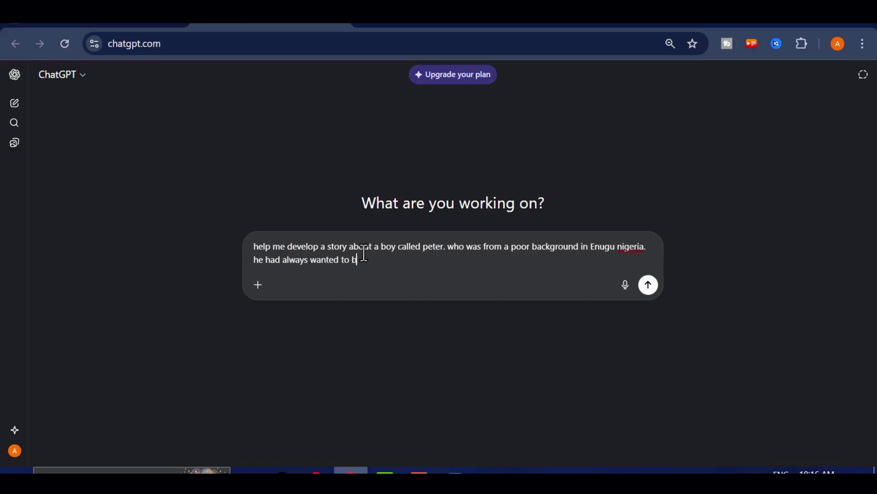
{"action": "type", "text": "e sn engineer. he passed through hurdles"}
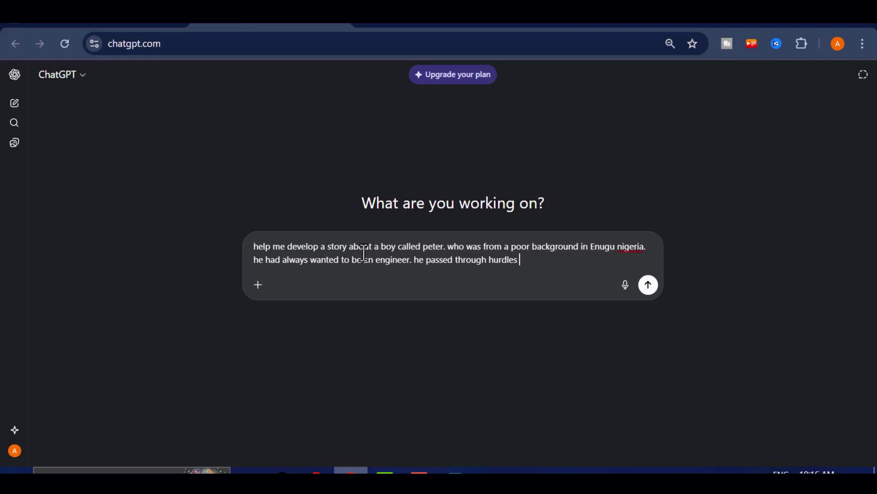
{"action": "type", "text": ", studied and grew up to b"}
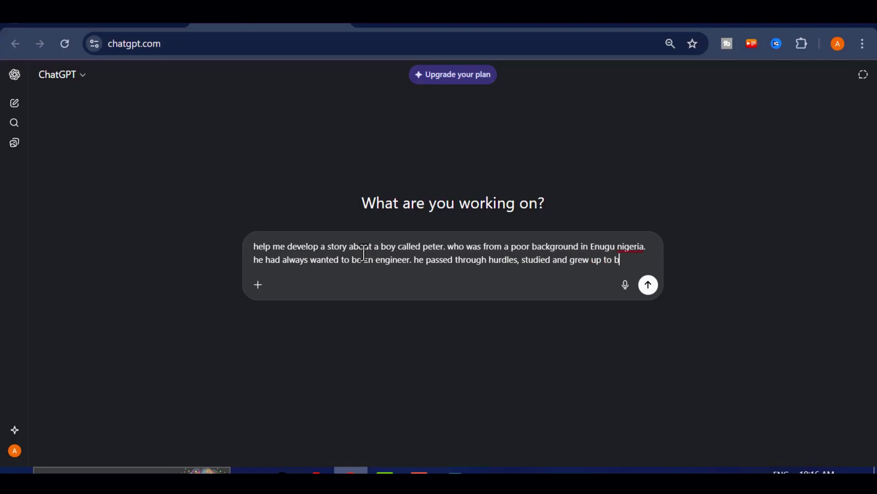
{"action": "type", "text": "ecome an engineer."}
{"action": "key", "text": "Return"}
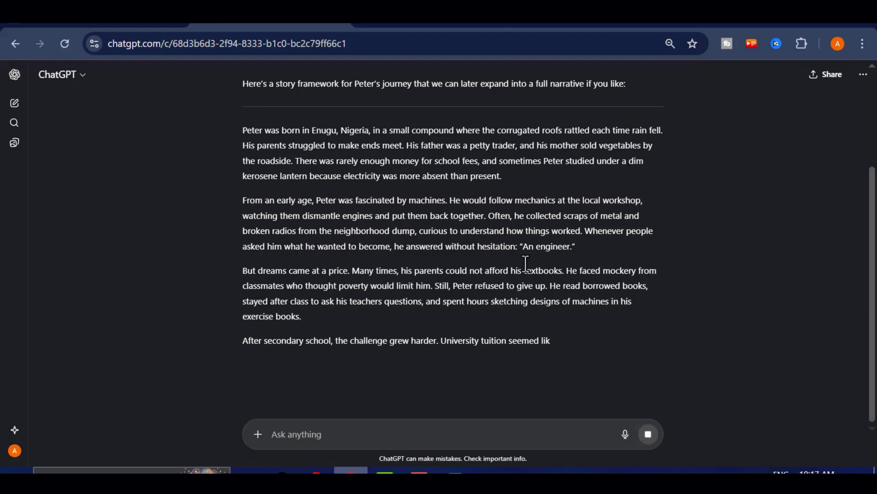
- Send a request for a 20-page manuscript with about 35–40 words per page
{"action": "scroll", "coordinate": [530, 265], "scroll_direction": "up", "scroll_amount": 15}
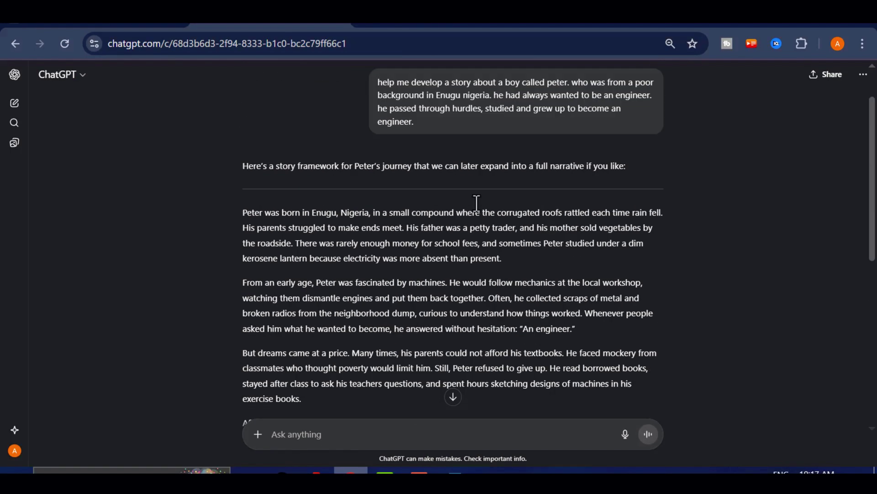
{"action": "scroll", "coordinate": [396, 255], "scroll_direction": "down", "scroll_amount": 2}
{"action": "left_click_drag", "start_coordinate": [242, 120], "coordinate": [596, 316]}
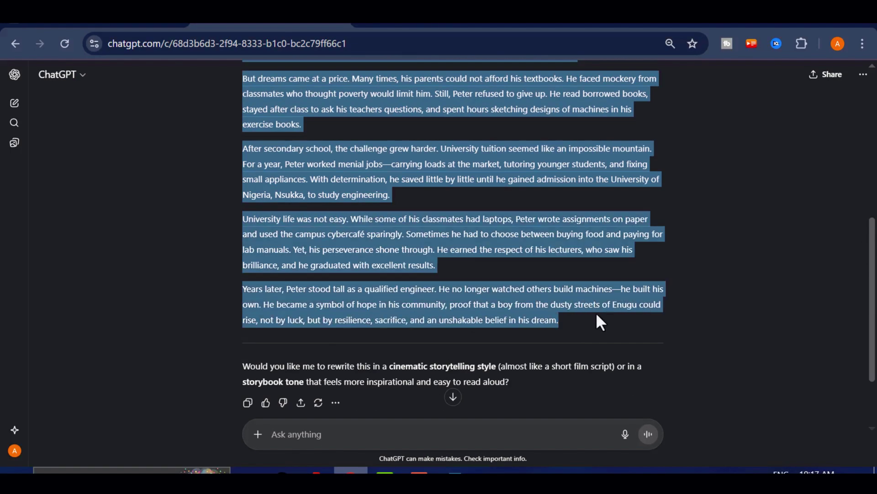
{"action": "scroll", "coordinate": [575, 194], "scroll_direction": "up", "scroll_amount": 4}
{"action": "left_click", "coordinate": [575, 194]}
{"action": "scroll", "coordinate": [545, 261], "scroll_direction": "down", "scroll_amount": 10}
{"action": "right_click", "coordinate": [401, 434]}
{"action": "left_click", "coordinate": [418, 288]}
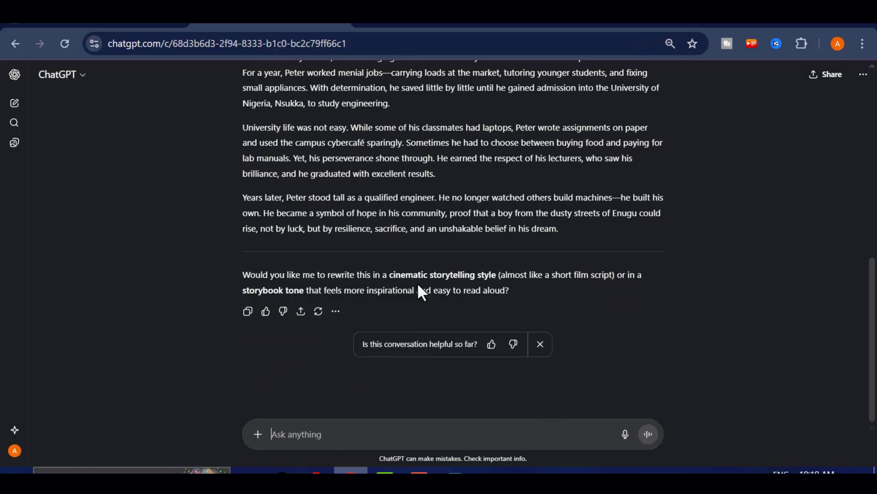
{"action": "left_click_drag", "start_coordinate": [462, 419], "coordinate": [241, 392]}
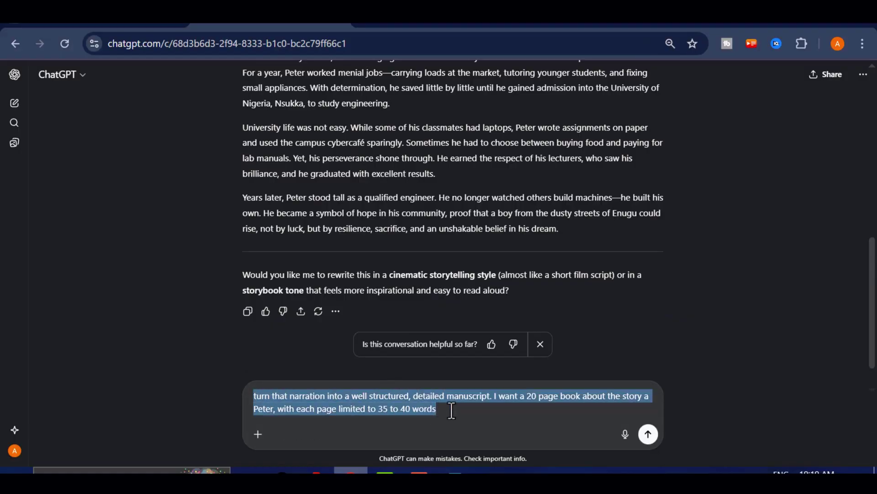
{"action": "left_click", "coordinate": [648, 434]}
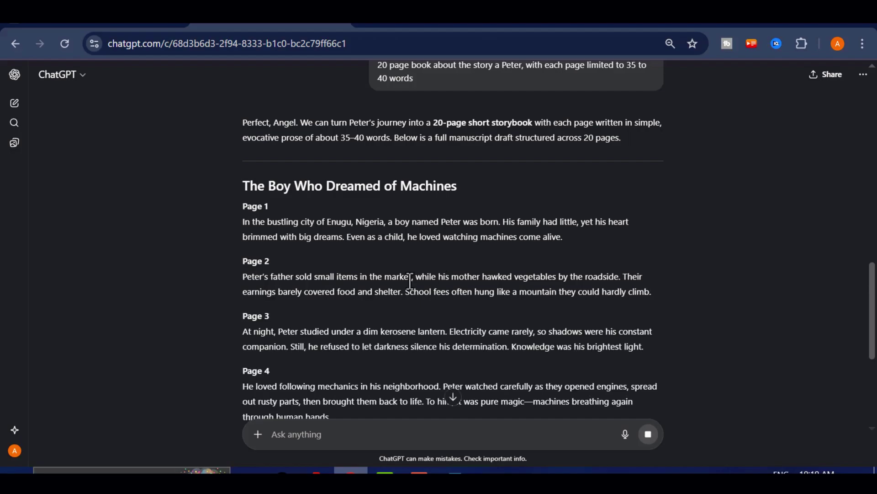
- Scroll through Pages 1–20 of the 'The Boy Who Dreamed of Machines' reply
{"action": "scroll", "coordinate": [409, 251], "scroll_direction": "down", "scroll_amount": 2}
{"action": "scroll", "coordinate": [343, 188], "scroll_direction": "down", "scroll_amount": 2}
{"action": "scroll", "coordinate": [384, 203], "scroll_direction": "up", "scroll_amount": 4}
{"action": "scroll", "coordinate": [368, 207], "scroll_direction": "down", "scroll_amount": 12}
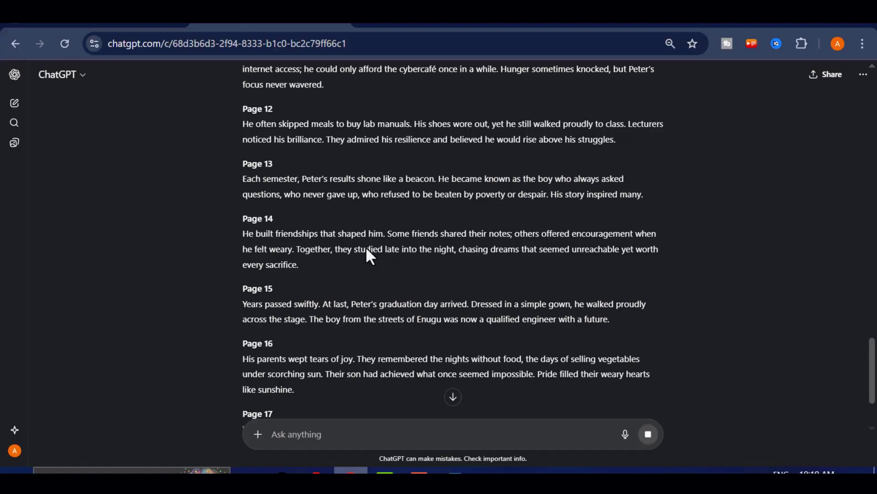
{"action": "scroll", "coordinate": [381, 253], "scroll_direction": "up", "scroll_amount": 10}
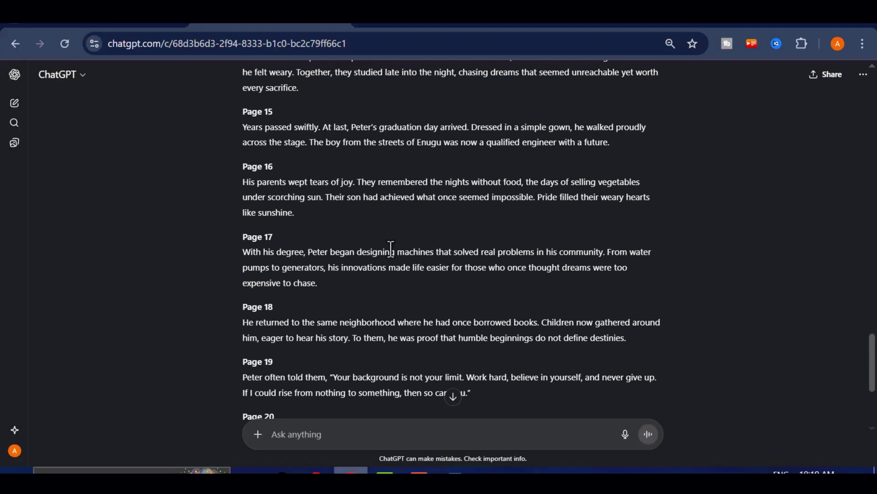
{"action": "scroll", "coordinate": [323, 172], "scroll_direction": "up", "scroll_amount": 10}
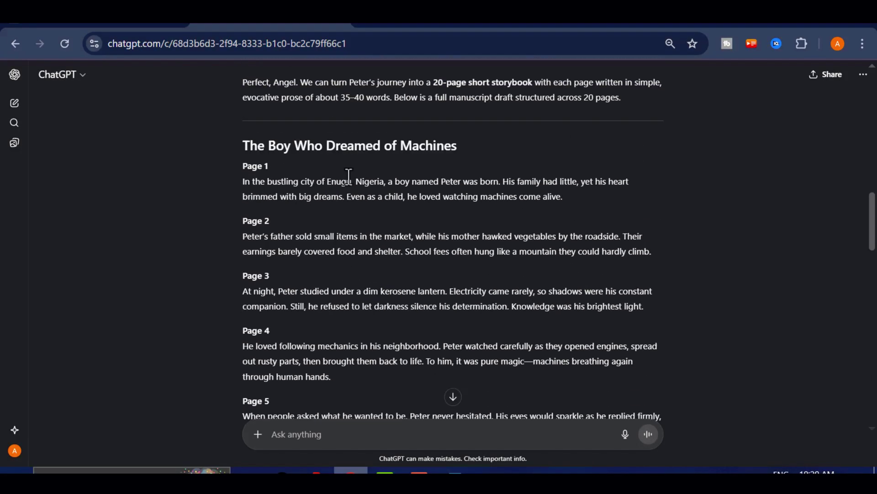
{"action": "scroll", "coordinate": [423, 215], "scroll_direction": "down", "scroll_amount": 2}
{"action": "scroll", "coordinate": [415, 246], "scroll_direction": "down", "scroll_amount": 14}
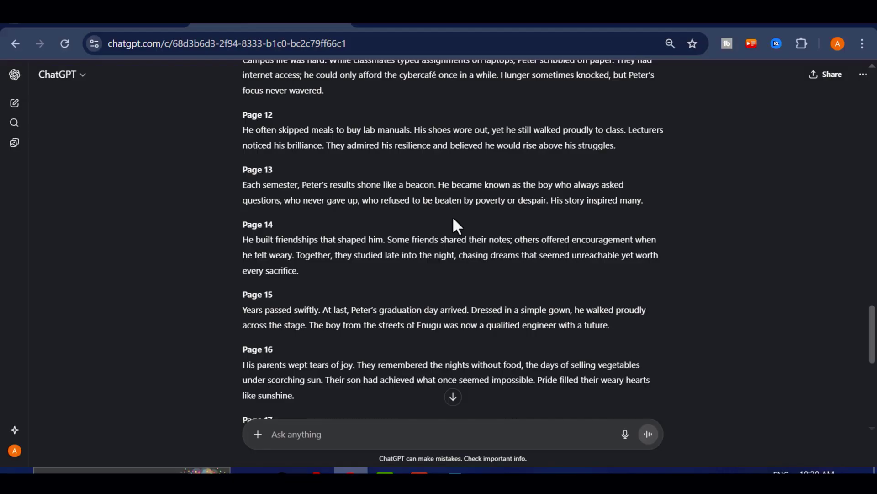
{"action": "scroll", "coordinate": [413, 233], "scroll_direction": "down", "scroll_amount": 6}
{"action": "scroll", "coordinate": [410, 256], "scroll_direction": "up", "scroll_amount": 18}
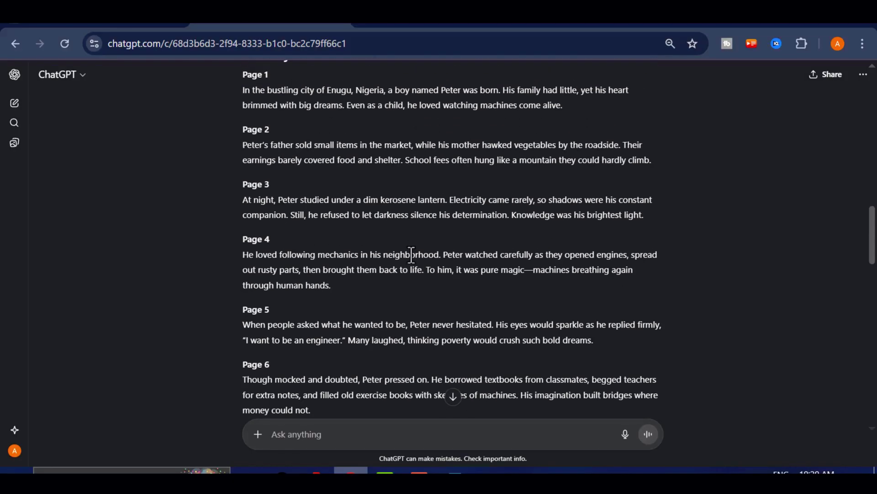
{"action": "scroll", "coordinate": [459, 229], "scroll_direction": "down", "scroll_amount": 20}
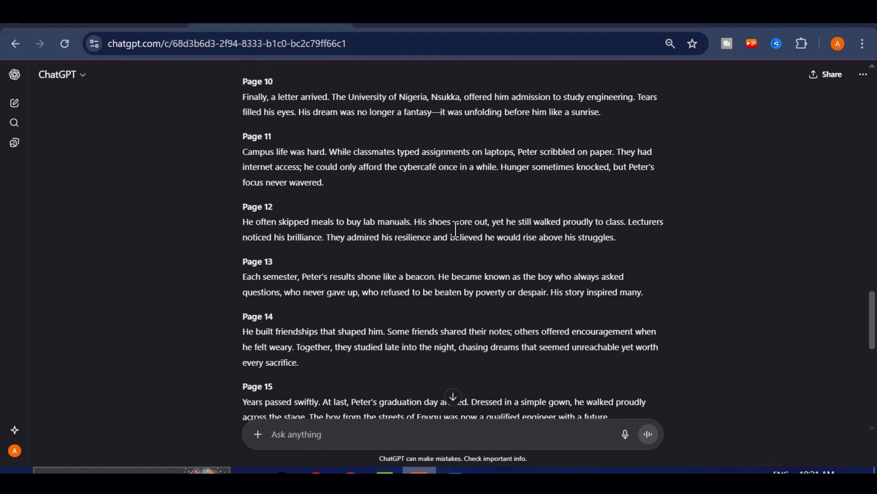
{"action": "scroll", "coordinate": [418, 309], "scroll_direction": "down", "scroll_amount": 2}
- Send a request to reformat the manuscript as a page-by-page code-style Gemini prompt
{"action": "right_click", "coordinate": [355, 434]}
{"action": "left_click", "coordinate": [433, 272]}
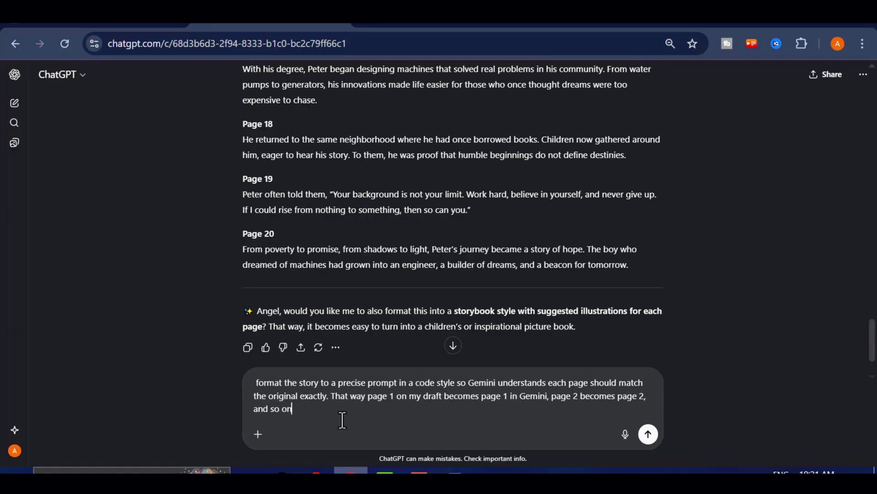
{"action": "left_click_drag", "start_coordinate": [343, 420], "coordinate": [260, 384]}
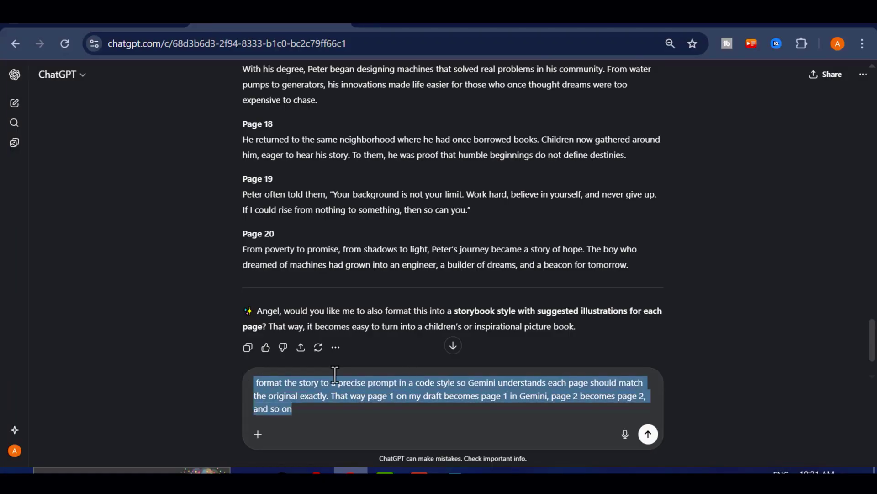
{"action": "left_click", "coordinate": [648, 434]}
- Scroll through ChatGPT's plaintext code-style prompt reply
{"action": "scroll", "coordinate": [452, 258], "scroll_direction": "down", "scroll_amount": 2}
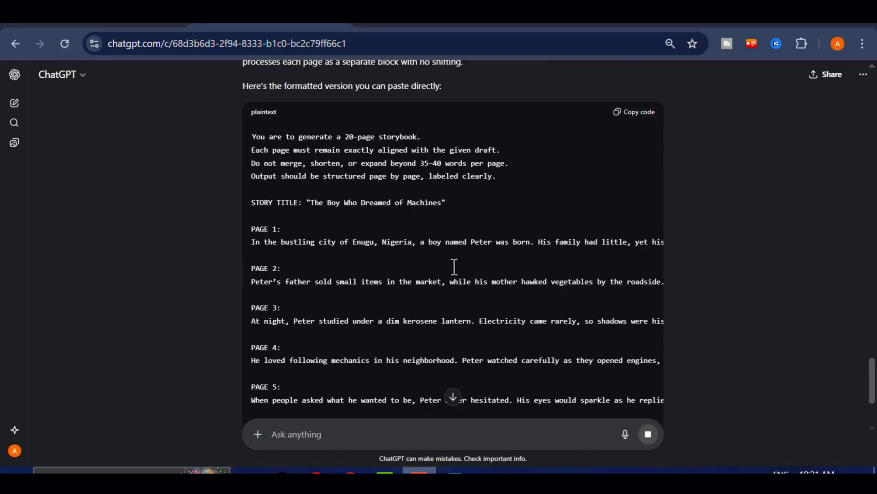
{"action": "scroll", "coordinate": [447, 198], "scroll_direction": "down", "scroll_amount": 15}
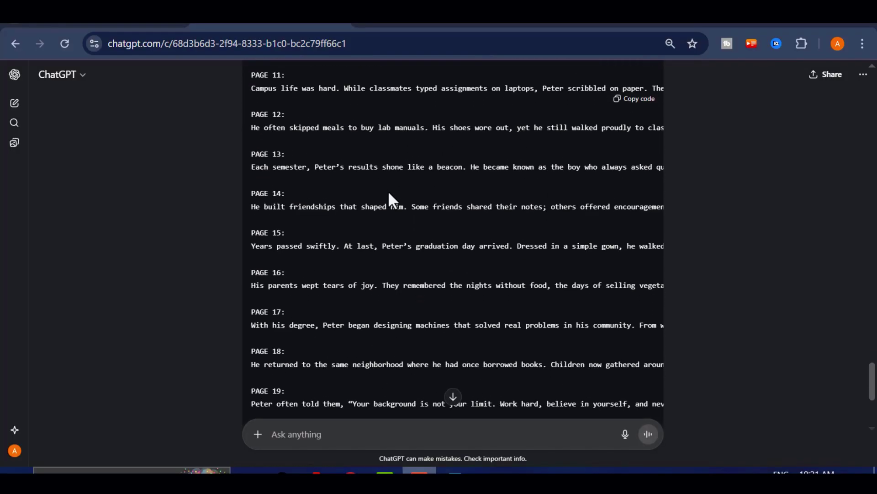
{"action": "scroll", "coordinate": [430, 254], "scroll_direction": "up", "scroll_amount": 14}
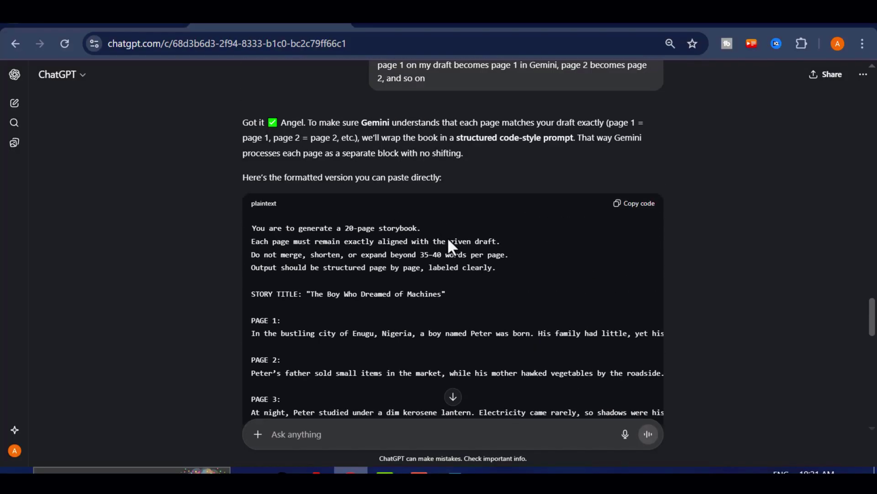
{"action": "scroll", "coordinate": [443, 238], "scroll_direction": "down", "scroll_amount": 7}
{"action": "scroll", "coordinate": [495, 287], "scroll_direction": "up", "scroll_amount": 10}
{"action": "scroll", "coordinate": [549, 247], "scroll_direction": "down", "scroll_amount": 2}
- Copy the code-style storybook prompt and submit it to Gemini
{"action": "left_click", "coordinate": [638, 205]}
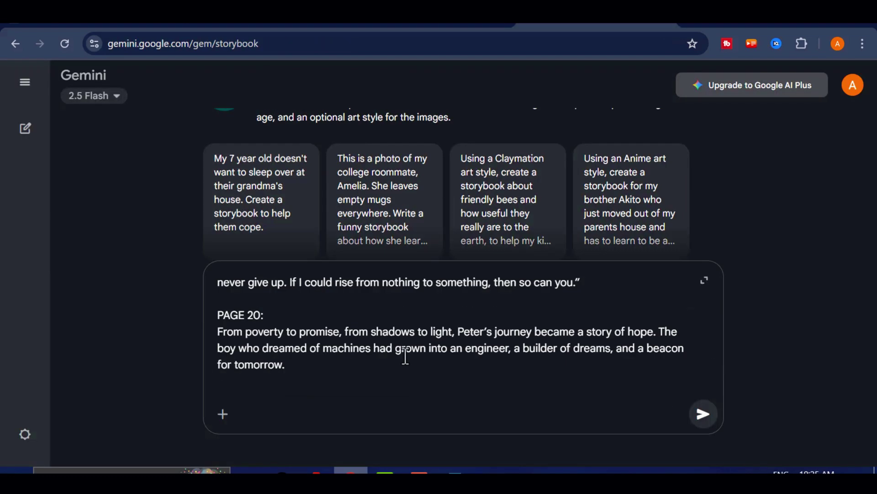
{"action": "scroll", "coordinate": [403, 357], "scroll_direction": "up", "scroll_amount": 10}
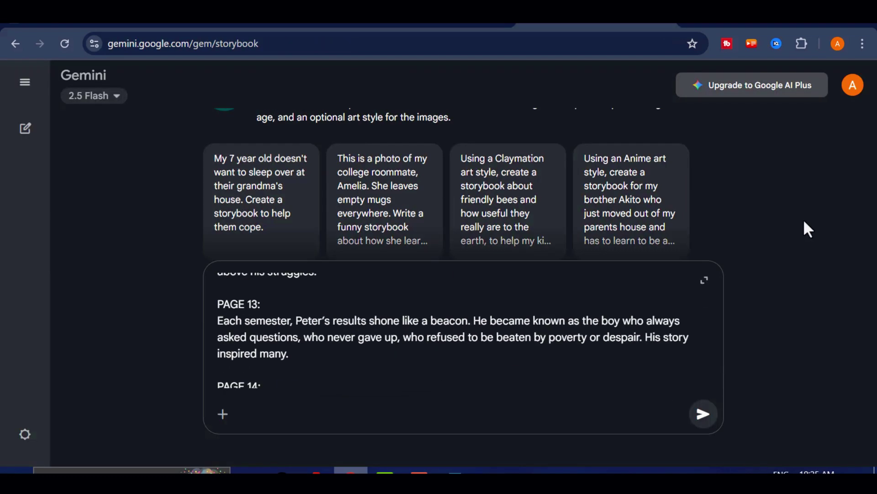
{"action": "scroll", "coordinate": [515, 327], "scroll_direction": "down", "scroll_amount": 10}
{"action": "scroll", "coordinate": [515, 327], "scroll_direction": "up", "scroll_amount": 20}
{"action": "scroll", "coordinate": [452, 290], "scroll_direction": "down", "scroll_amount": 20}
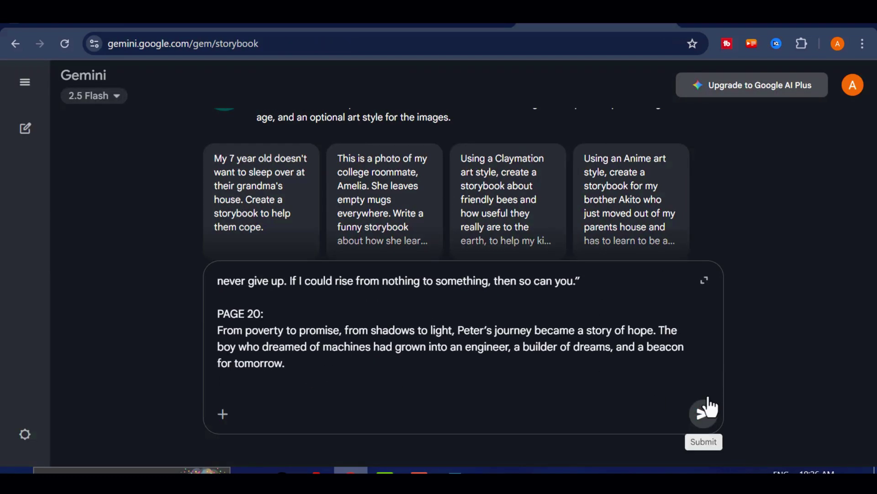
{"action": "left_click", "coordinate": [703, 414]}
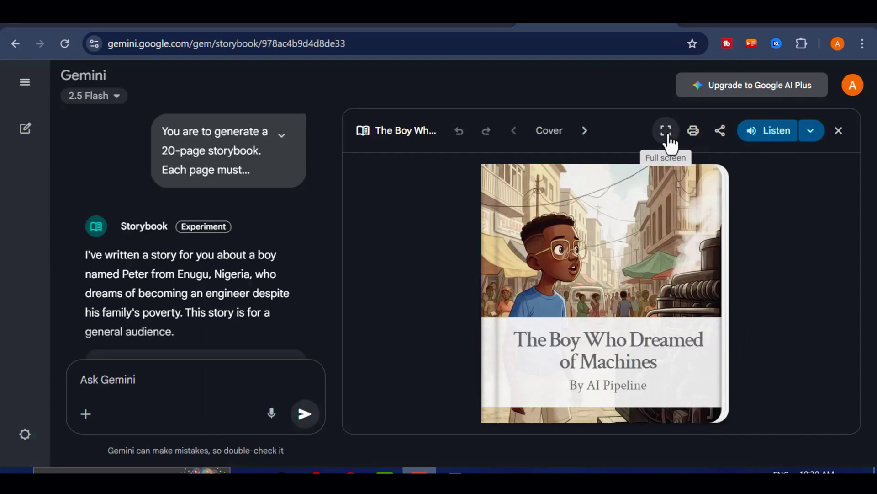
- Open the finished storybook full screen and turn through its early pages
{"action": "left_click", "coordinate": [666, 130]}
{"action": "left_click", "coordinate": [529, 288]}
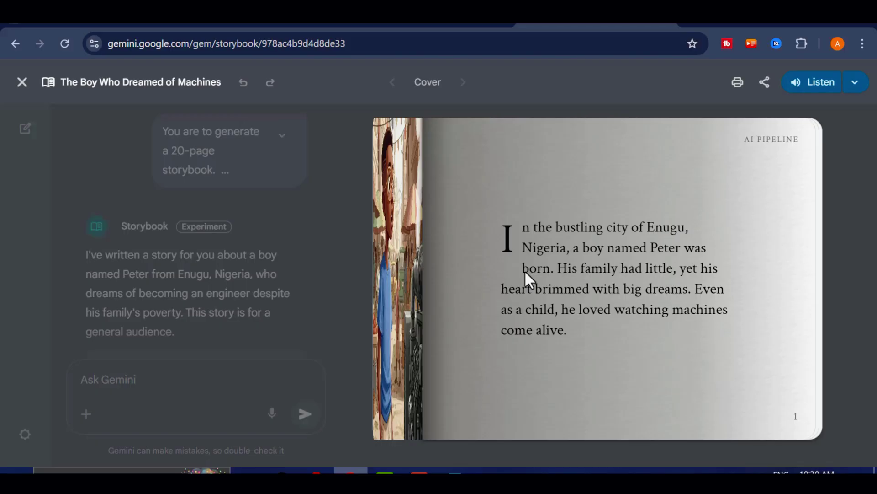
{"action": "left_click", "coordinate": [526, 270]}
{"action": "left_click", "coordinate": [560, 255]}
{"action": "left_click", "coordinate": [561, 255]}
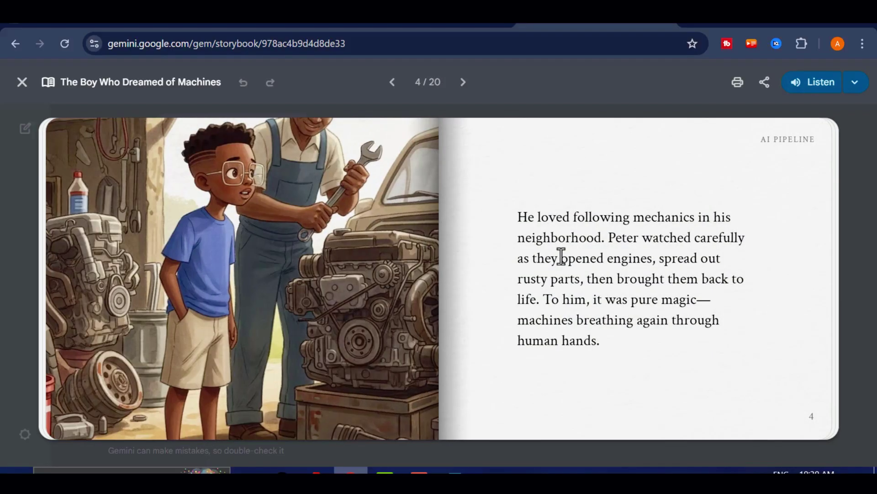
{"action": "left_click", "coordinate": [562, 253]}
{"action": "left_click", "coordinate": [594, 261]}
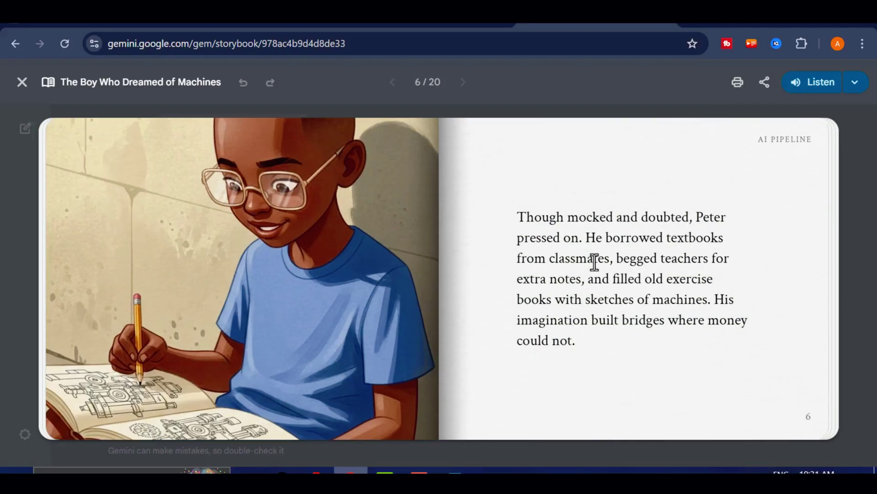
{"action": "left_click", "coordinate": [595, 260]}
{"action": "left_click", "coordinate": [605, 257]}
{"action": "left_click", "coordinate": [605, 257]}
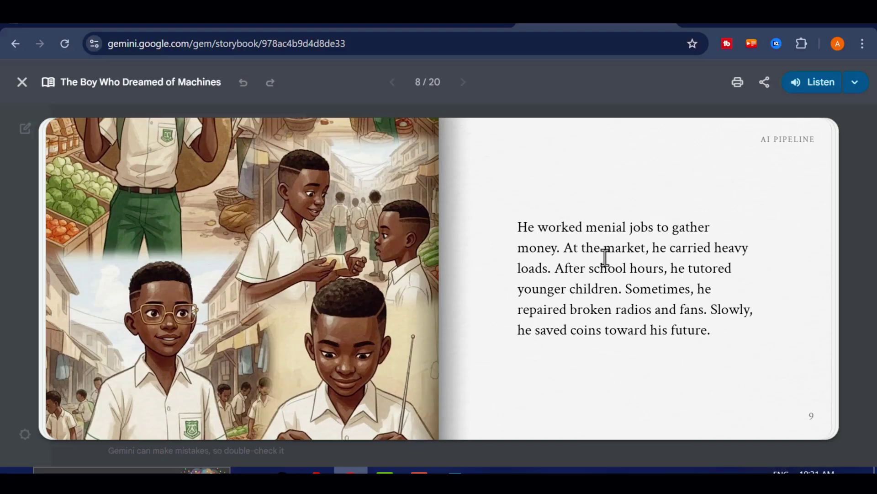
- Zoom the browser out so the book fits, and page through to the final page, 20/20
{"action": "key", "text": "ctrl+minus"}
{"action": "left_click", "coordinate": [605, 258]}
{"action": "key", "text": "ctrl+minus"}
{"action": "left_click", "coordinate": [606, 257]}
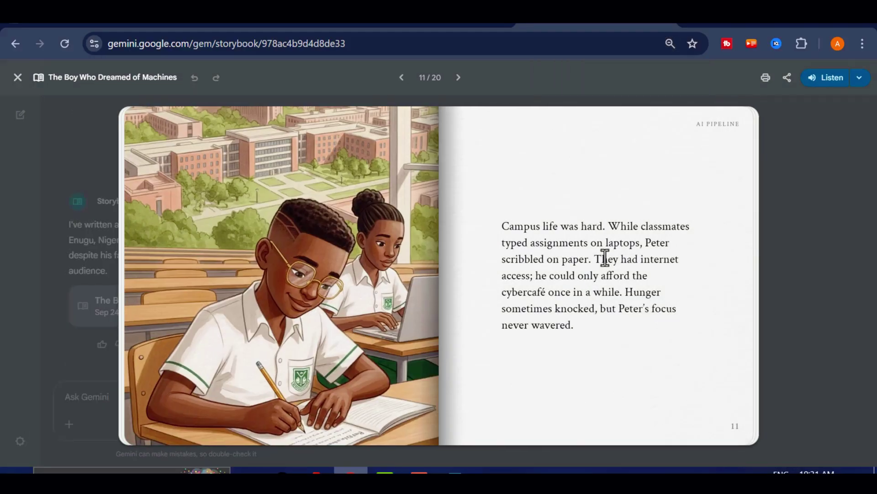
{"action": "left_click", "coordinate": [605, 258]}
{"action": "left_click", "coordinate": [605, 258]}
{"action": "left_click", "coordinate": [605, 258]}
{"action": "left_click", "coordinate": [605, 257]}
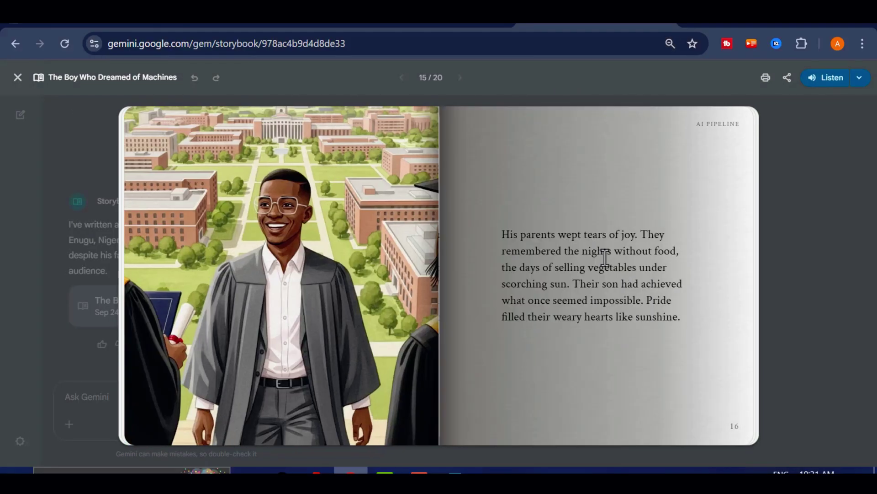
{"action": "left_click", "coordinate": [605, 257]}
{"action": "left_click", "coordinate": [605, 257]}
{"action": "left_click", "coordinate": [605, 257]}
{"action": "left_click", "coordinate": [605, 257]}
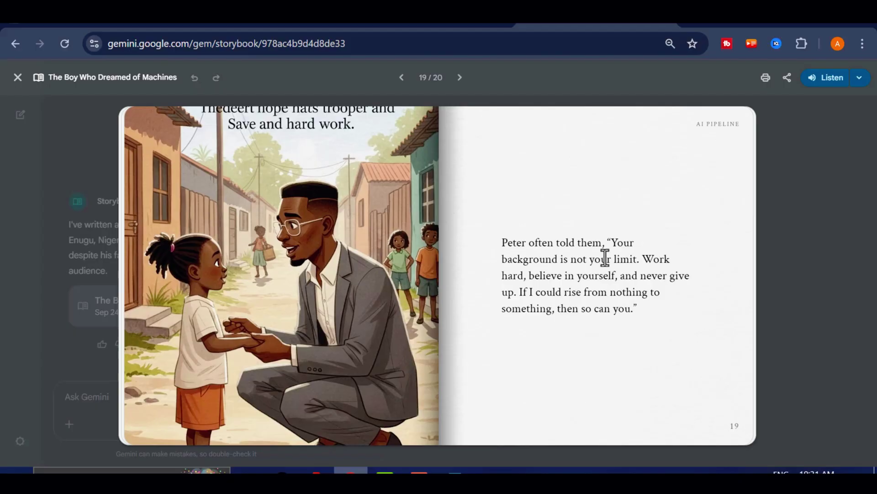
{"action": "left_click", "coordinate": [605, 257]}
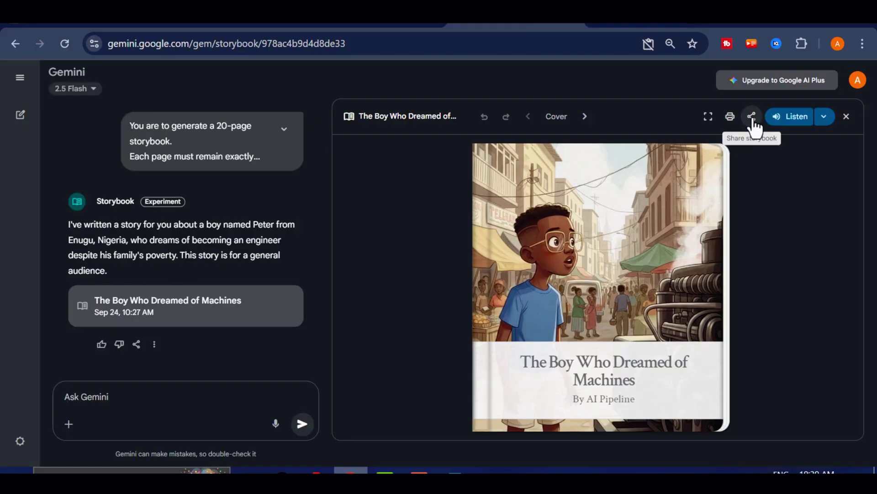
- Create a shareable public link for the storybook, then close the sharing dialog
{"action": "left_click", "coordinate": [752, 117]}
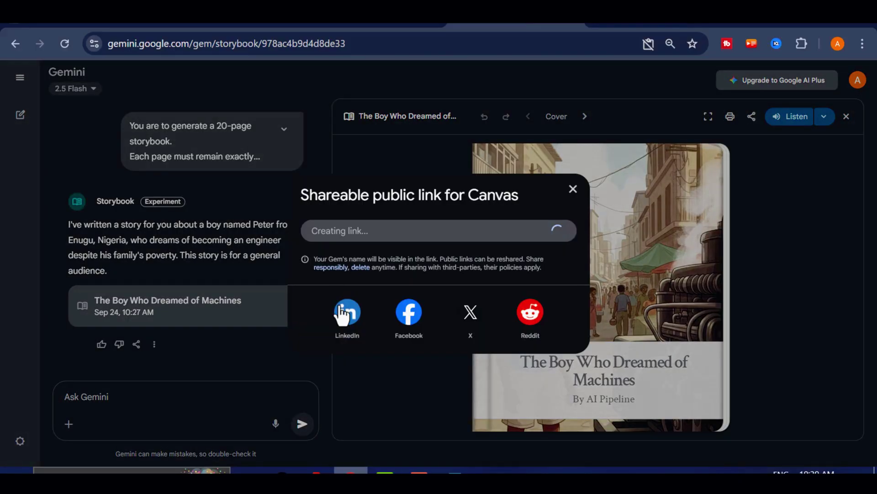
{"action": "left_click", "coordinate": [572, 185]}
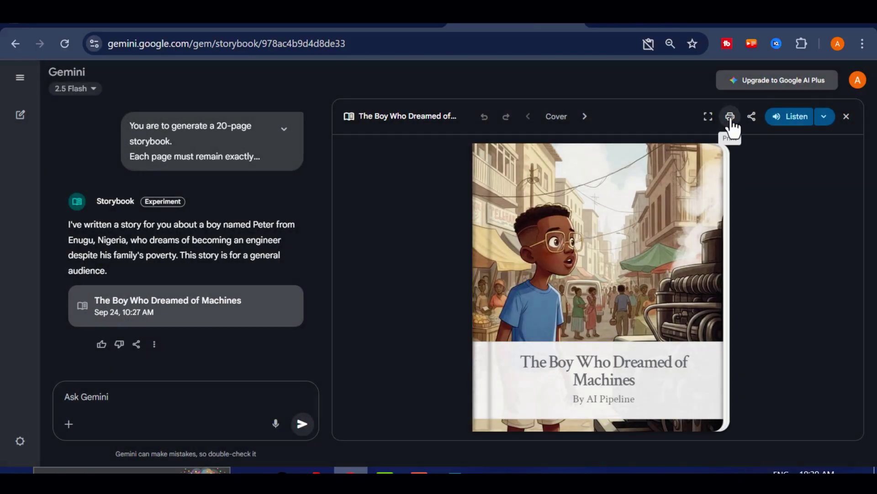
- Start preparing the storybook for printing, then show it full screen at page 1
{"action": "left_click", "coordinate": [729, 117]}
{"action": "left_click_drag", "start_coordinate": [45, 440], "coordinate": [137, 440]}
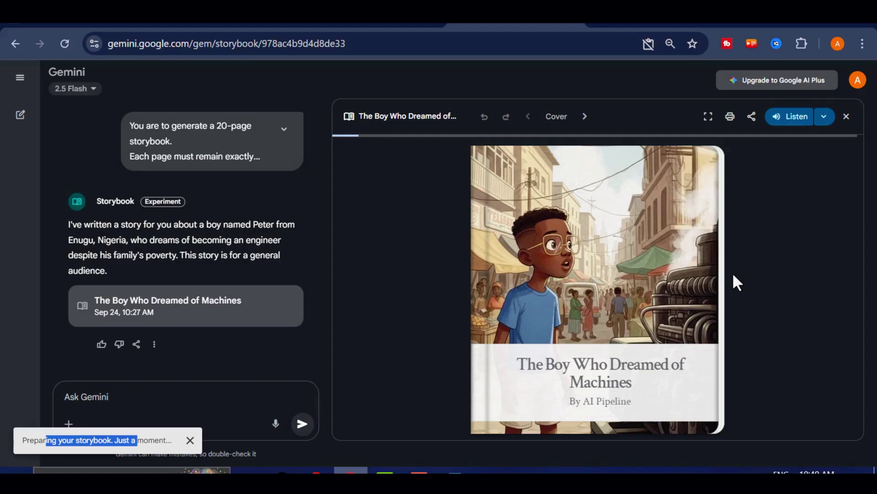
{"action": "left_click", "coordinate": [707, 117]}
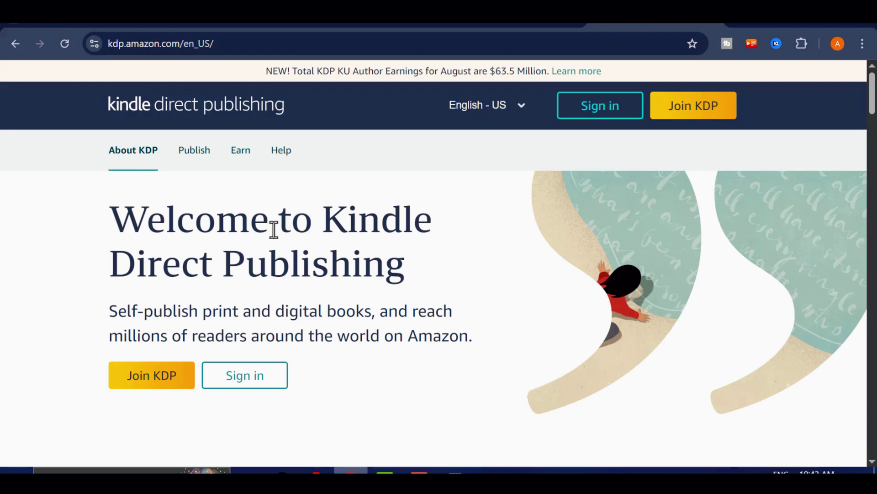
- Read and highlight the 'Welcome to Kindle Direct Publishing' heading, intro paragraph and following sections
{"action": "left_click_drag", "start_coordinate": [120, 220], "coordinate": [439, 259]}
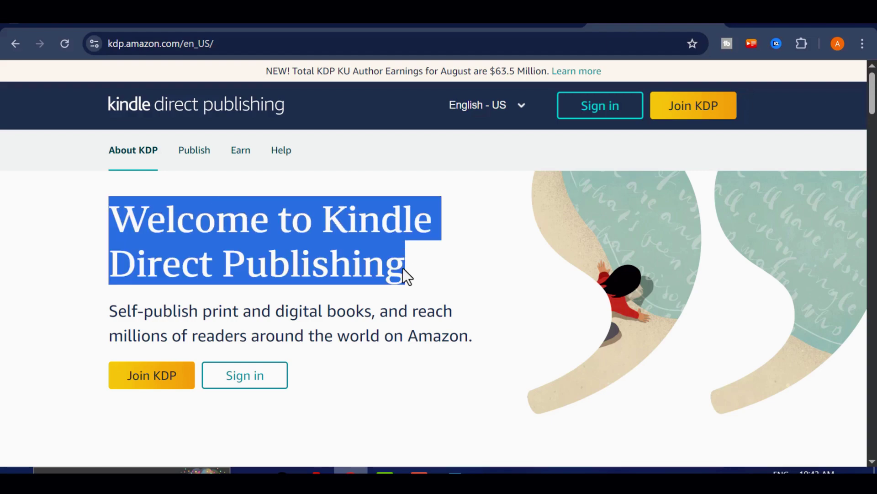
{"action": "left_click_drag", "start_coordinate": [108, 308], "coordinate": [460, 325]}
{"action": "scroll", "coordinate": [463, 328], "scroll_direction": "down", "scroll_amount": 8}
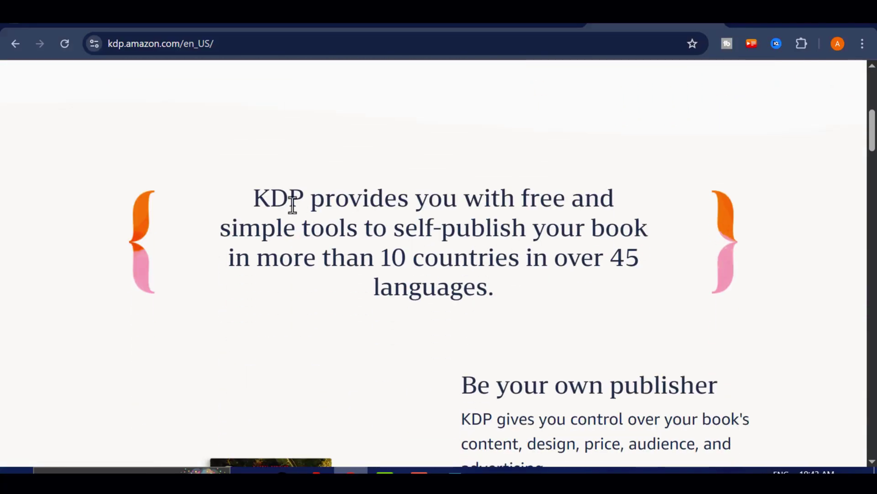
{"action": "left_click_drag", "start_coordinate": [255, 199], "coordinate": [566, 300]}
{"action": "scroll", "coordinate": [566, 299], "scroll_direction": "down", "scroll_amount": 1}
{"action": "scroll", "coordinate": [566, 302], "scroll_direction": "down", "scroll_amount": 3}
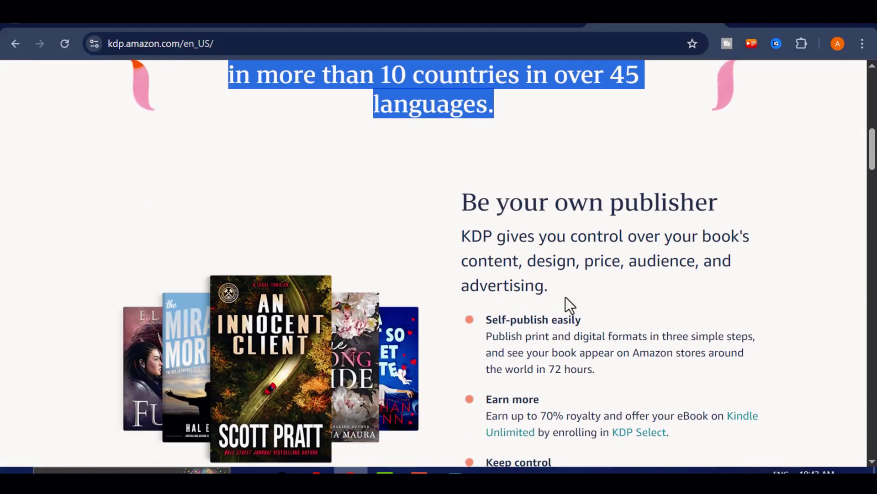
{"action": "left_click_drag", "start_coordinate": [463, 201], "coordinate": [570, 355]}
{"action": "scroll", "coordinate": [570, 354], "scroll_direction": "down", "scroll_amount": 4}
{"action": "left_click", "coordinate": [638, 177]}
- Highlight the 'Earn up to 70% royalty' paragraph and the eBooks format description
{"action": "left_click_drag", "start_coordinate": [684, 252], "coordinate": [485, 232]}
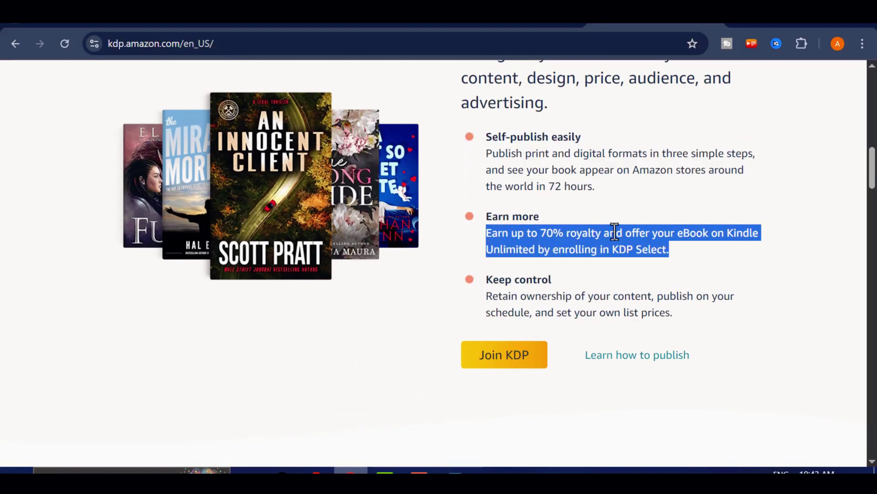
{"action": "scroll", "coordinate": [613, 231], "scroll_direction": "down", "scroll_amount": 4}
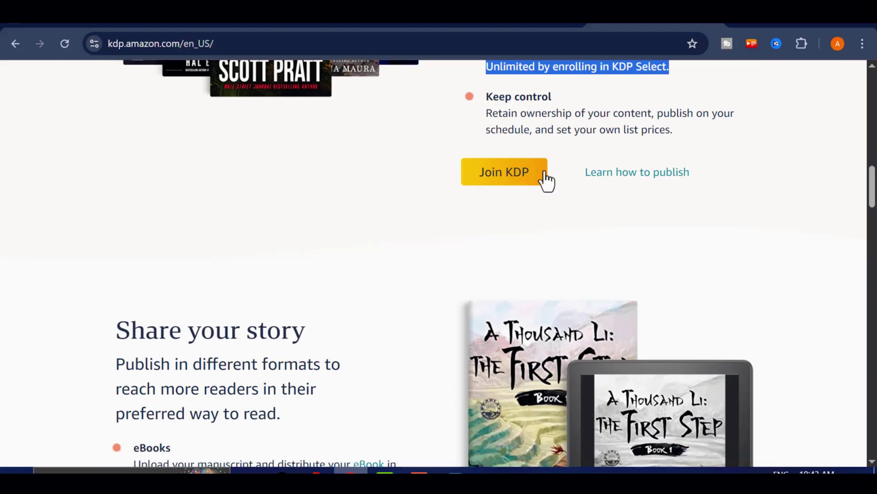
{"action": "scroll", "coordinate": [495, 181], "scroll_direction": "down", "scroll_amount": 4}
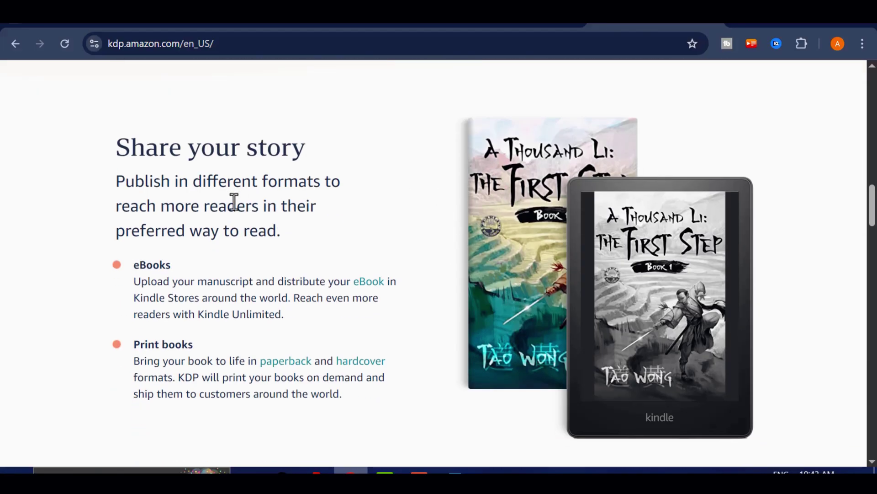
{"action": "scroll", "coordinate": [234, 209], "scroll_direction": "down", "scroll_amount": 2}
{"action": "left_click_drag", "start_coordinate": [115, 170], "coordinate": [325, 223]}
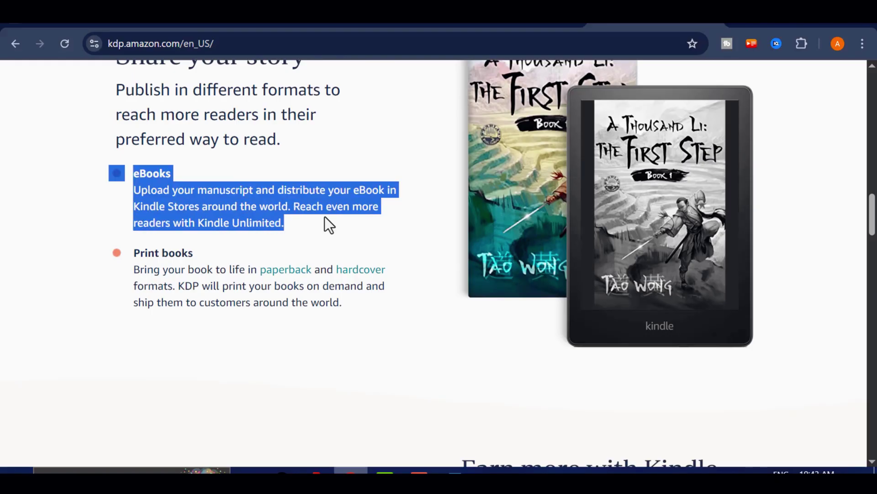
{"action": "left_click", "coordinate": [306, 239]}
- Scroll through the rest of the KDP home page's publishing information
{"action": "scroll", "coordinate": [269, 289], "scroll_direction": "down", "scroll_amount": 6}
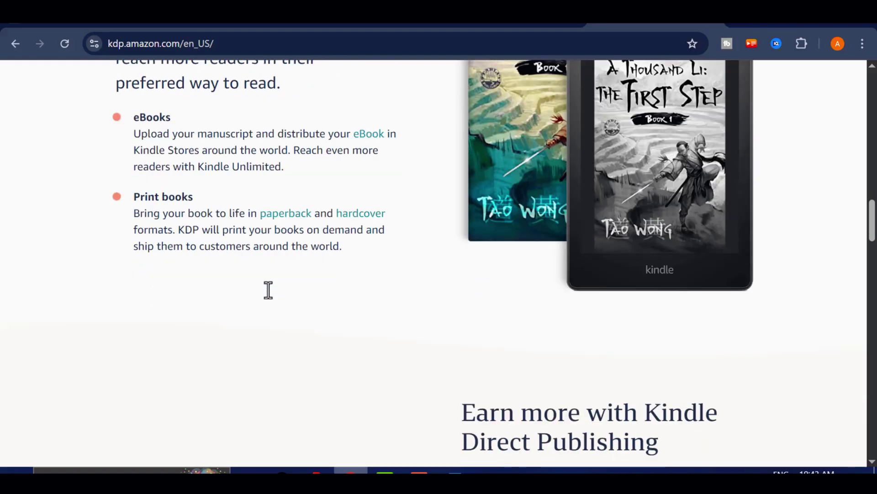
{"action": "scroll", "coordinate": [626, 248], "scroll_direction": "down", "scroll_amount": 2}
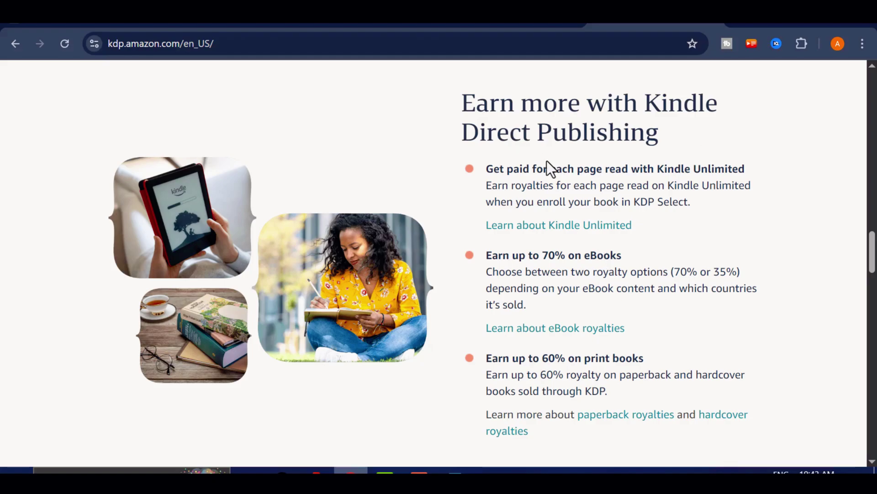
{"action": "scroll", "coordinate": [547, 160], "scroll_direction": "down", "scroll_amount": 2}
{"action": "scroll", "coordinate": [547, 160], "scroll_direction": "up", "scroll_amount": 2}
{"action": "scroll", "coordinate": [546, 161], "scroll_direction": "down", "scroll_amount": 12}
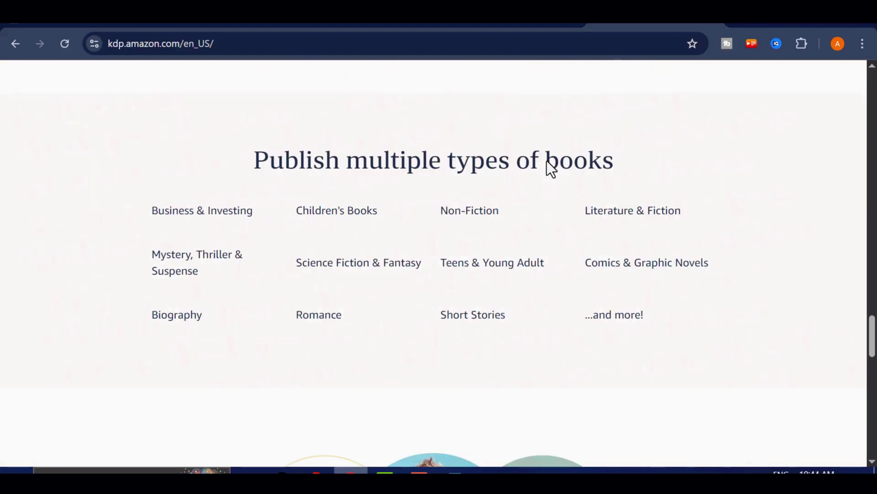
{"action": "scroll", "coordinate": [547, 160], "scroll_direction": "down", "scroll_amount": 2}
{"action": "scroll", "coordinate": [509, 214], "scroll_direction": "down", "scroll_amount": 10}
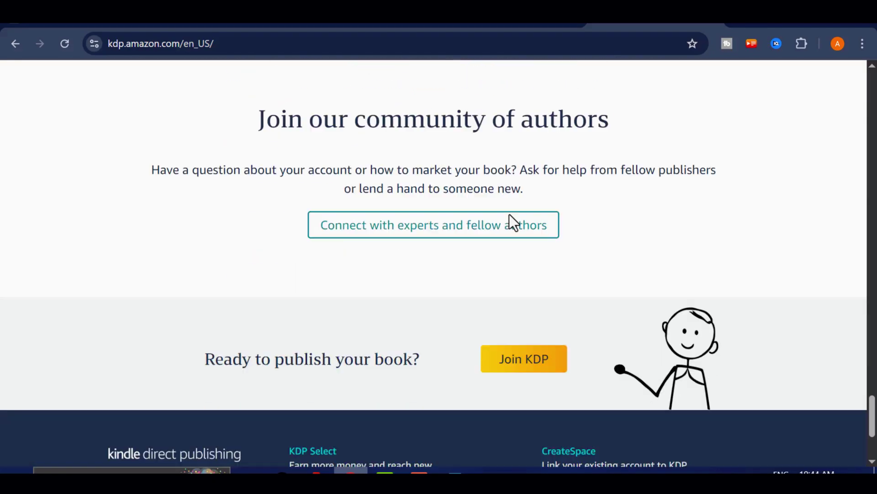
{"action": "scroll", "coordinate": [509, 213], "scroll_direction": "down", "scroll_amount": 4}
{"action": "scroll", "coordinate": [725, 224], "scroll_direction": "up", "scroll_amount": 20}
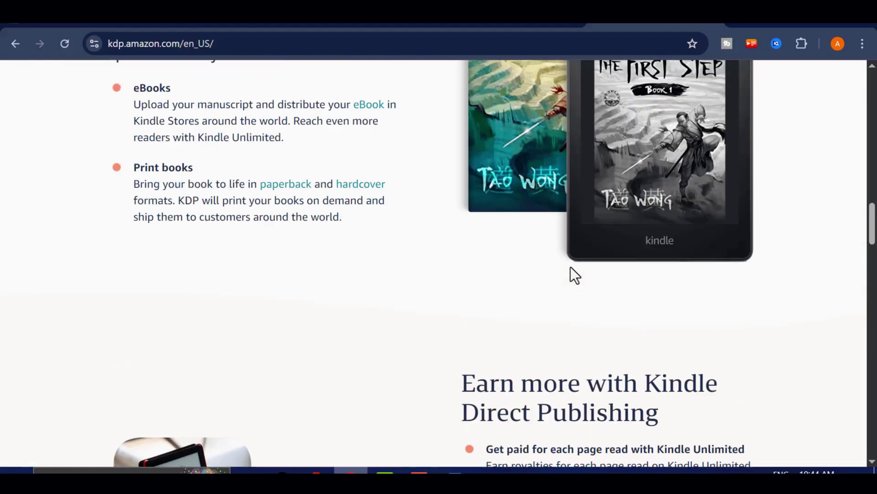
{"action": "scroll", "coordinate": [570, 267], "scroll_direction": "up", "scroll_amount": 15}
{"action": "scroll", "coordinate": [555, 274], "scroll_direction": "down", "scroll_amount": 8}
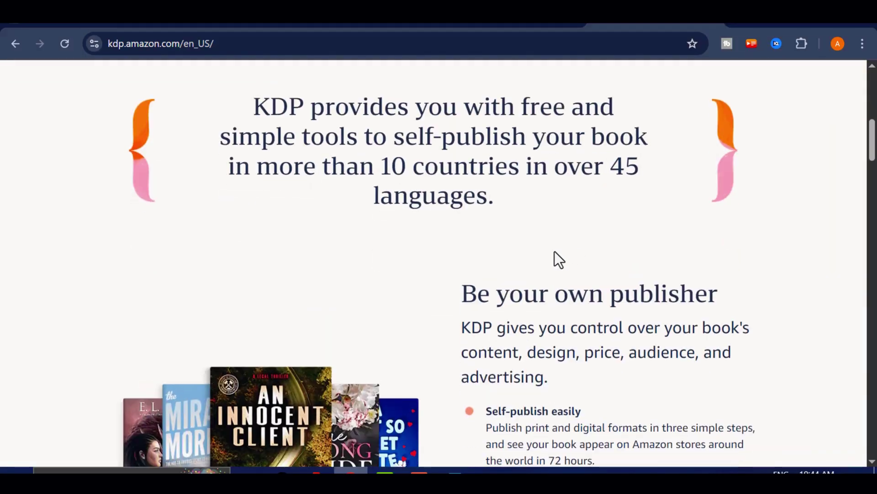
{"action": "scroll", "coordinate": [555, 253], "scroll_direction": "down", "scroll_amount": 15}
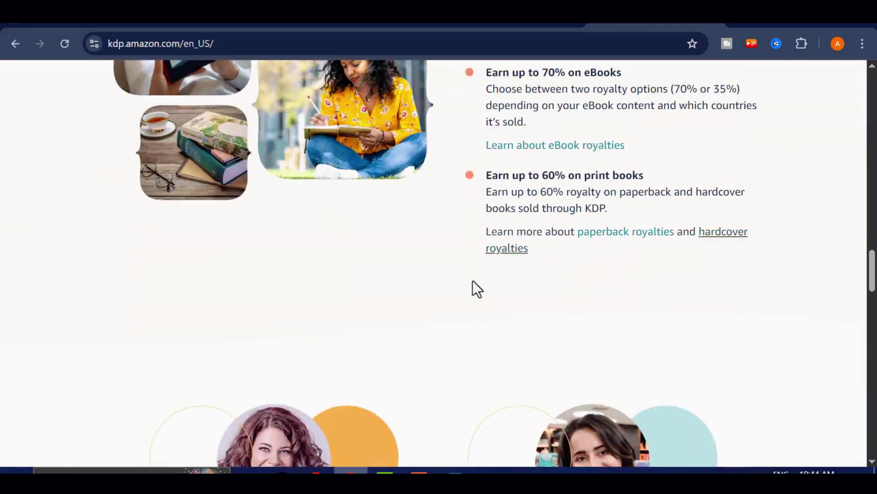
{"action": "scroll", "coordinate": [483, 213], "scroll_direction": "down", "scroll_amount": 5}
{"action": "scroll", "coordinate": [483, 213], "scroll_direction": "up", "scroll_amount": 12}
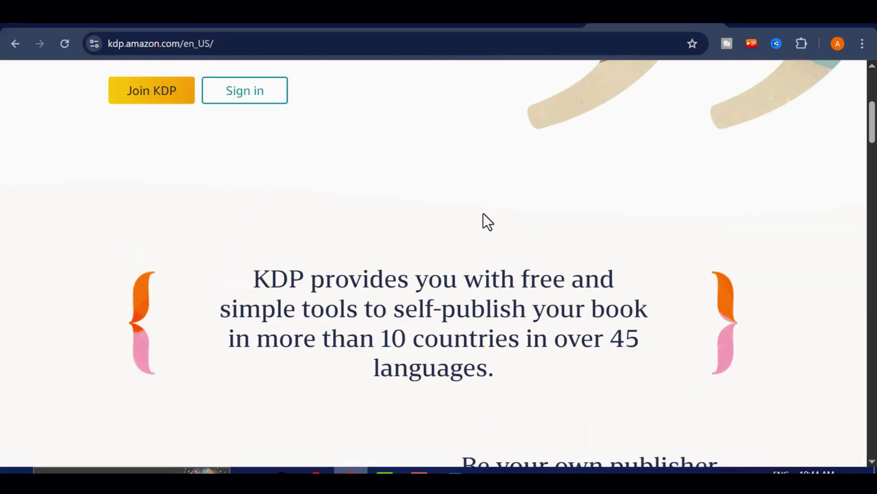
- Back in the Gemini tab, exit full screen and advance the book to page 7/20, Peter's secondary school struggles
{"action": "scroll", "coordinate": [483, 213], "scroll_direction": "up", "scroll_amount": 5}
{"action": "left_click", "coordinate": [516, 27]}
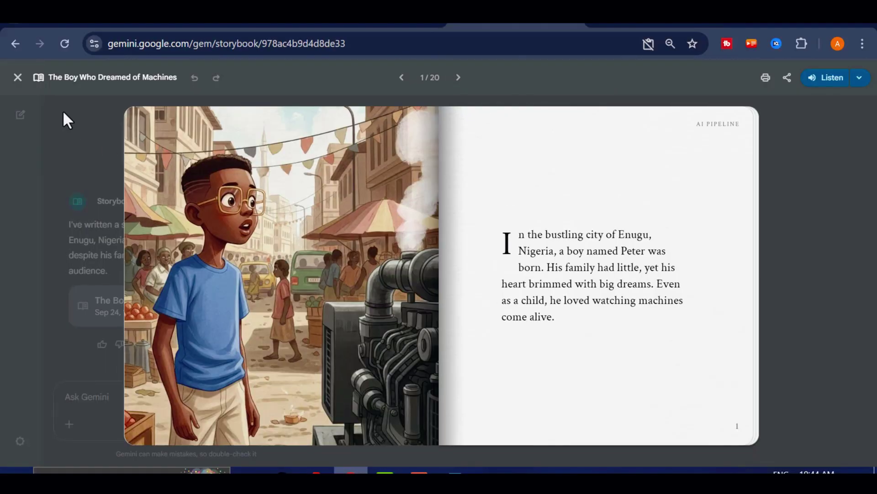
{"action": "left_click", "coordinate": [18, 77]}
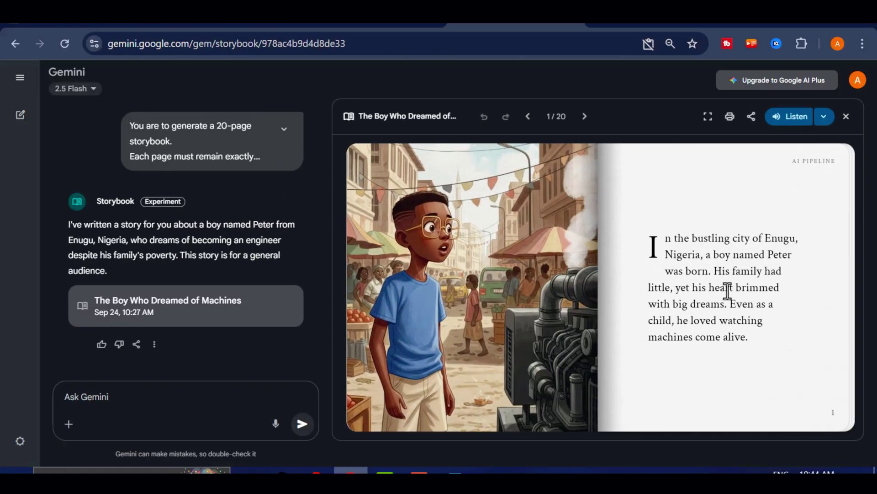
{"action": "left_click", "coordinate": [791, 350]}
{"action": "left_click", "coordinate": [794, 358]}
{"action": "left_click", "coordinate": [793, 358]}
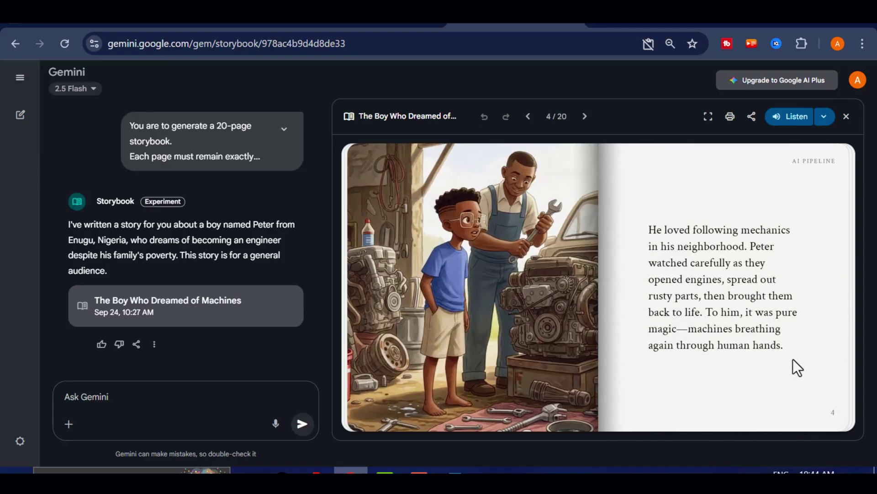
{"action": "left_click", "coordinate": [793, 358]}
{"action": "left_click", "coordinate": [794, 359]}
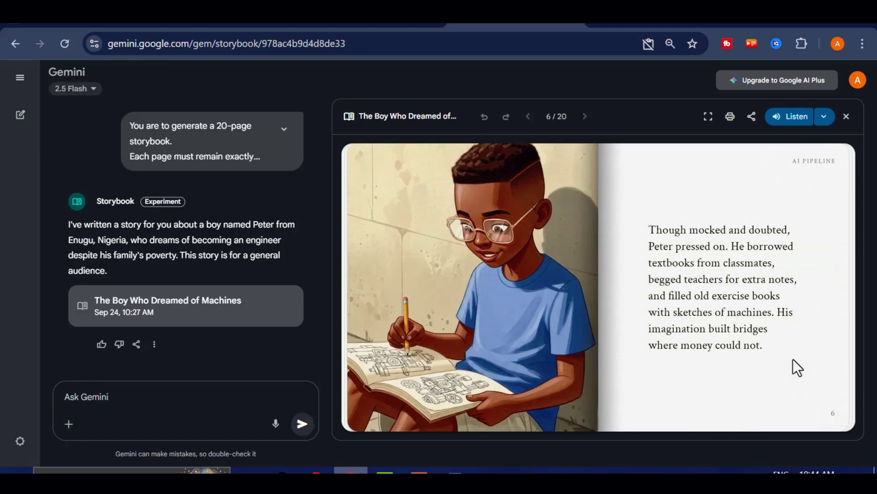
{"action": "left_click", "coordinate": [794, 358]}
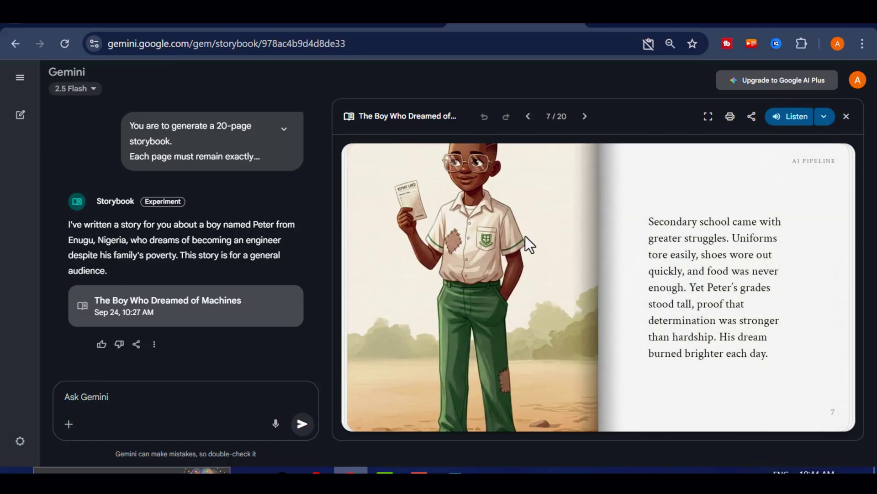